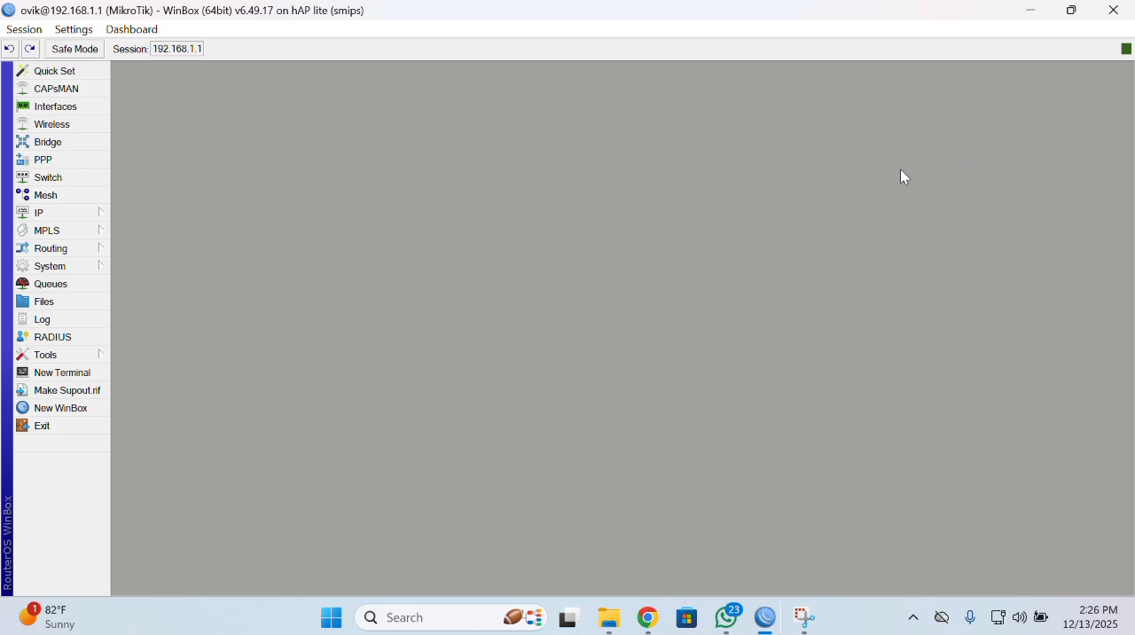
Review the router's interface list and close it.
{"action": "left_click", "coordinate": [54, 107]}
{"action": "left_click_drag", "start_coordinate": [295, 174], "coordinate": [393, 149]}
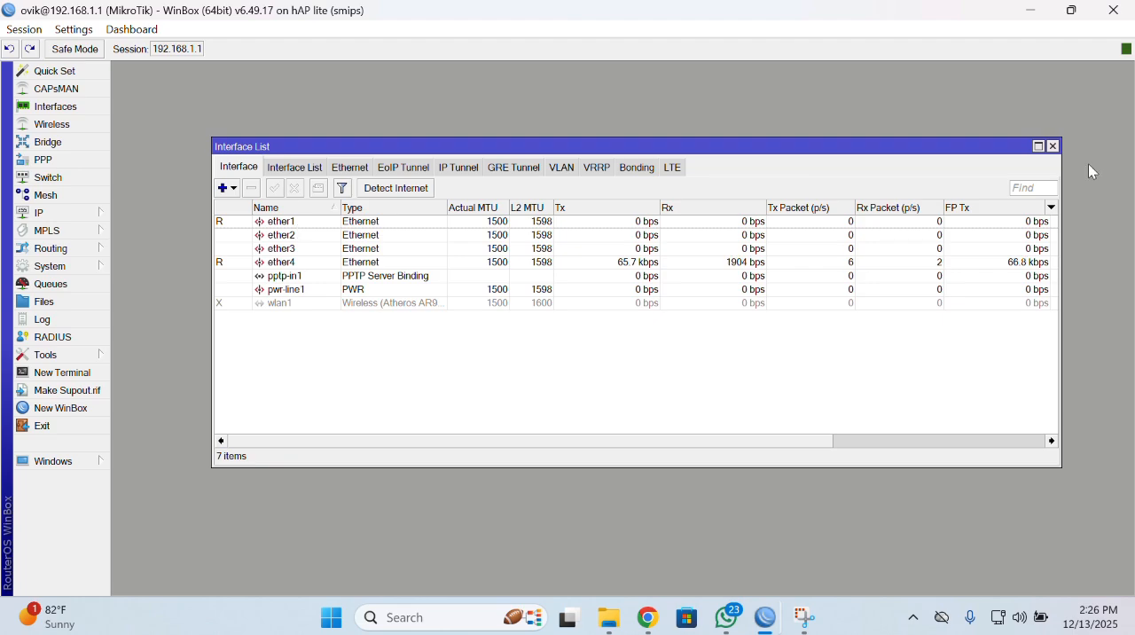
{"action": "left_click", "coordinate": [1052, 147]}
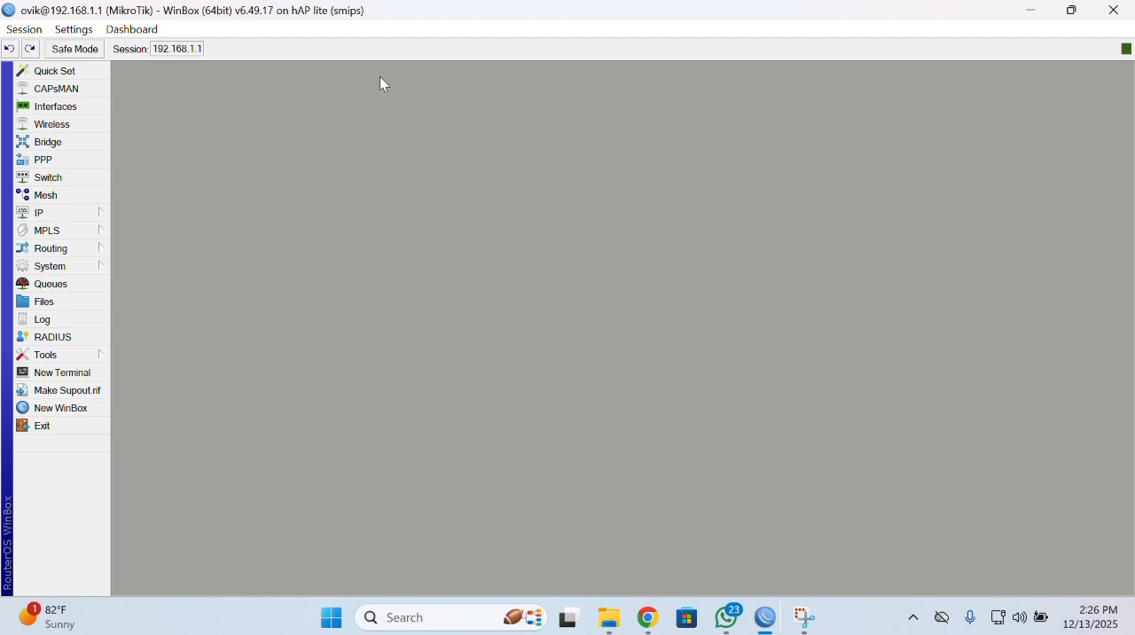
{"action": "left_click", "coordinate": [35, 217]}
{"action": "left_click", "coordinate": [165, 197]}
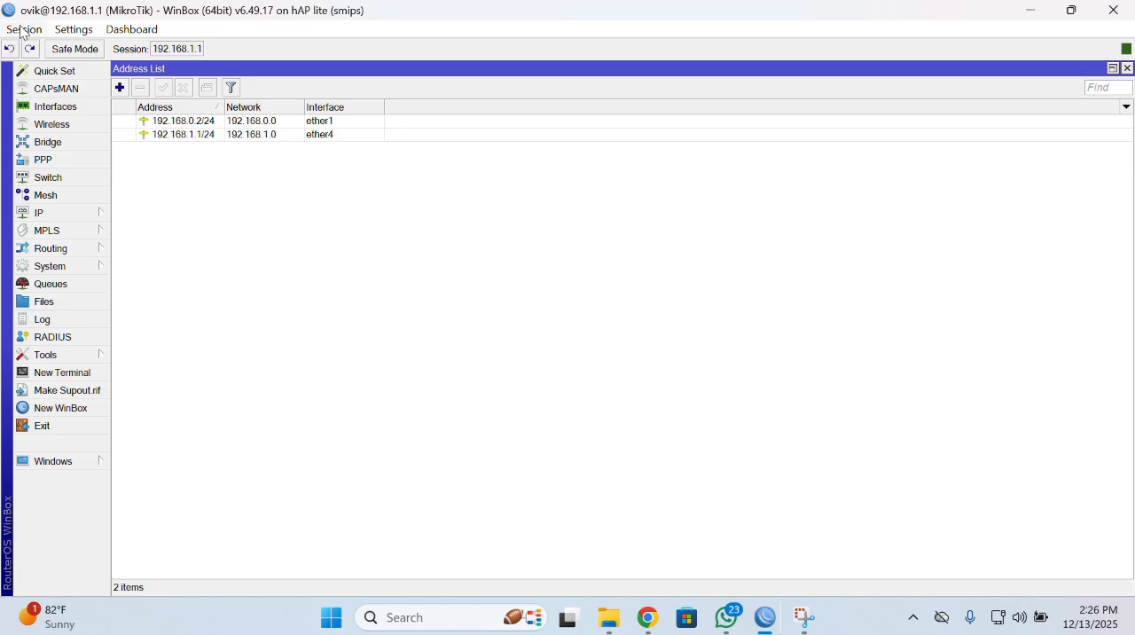
{"action": "left_click", "coordinate": [121, 88]}
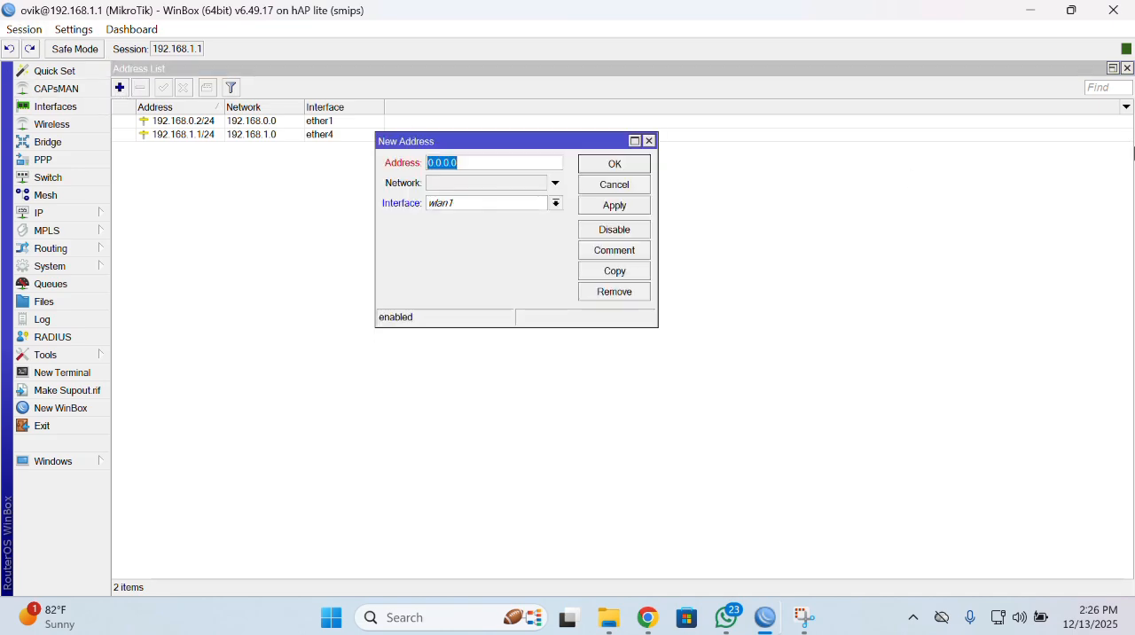
{"action": "left_click", "coordinate": [1127, 69]}
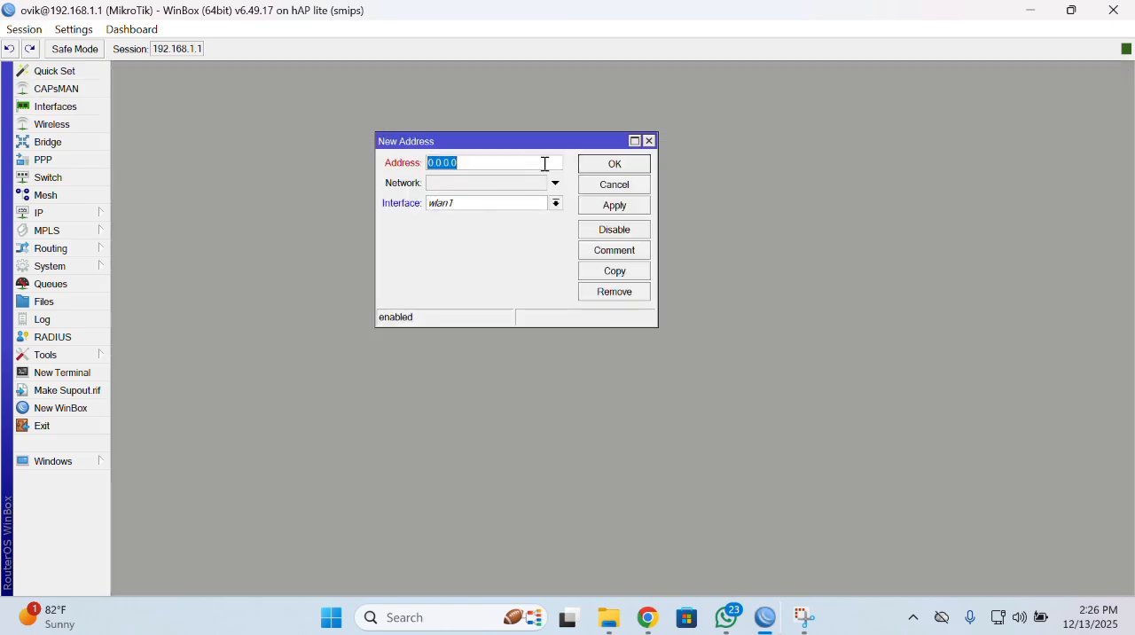
{"action": "left_click", "coordinate": [556, 203]}
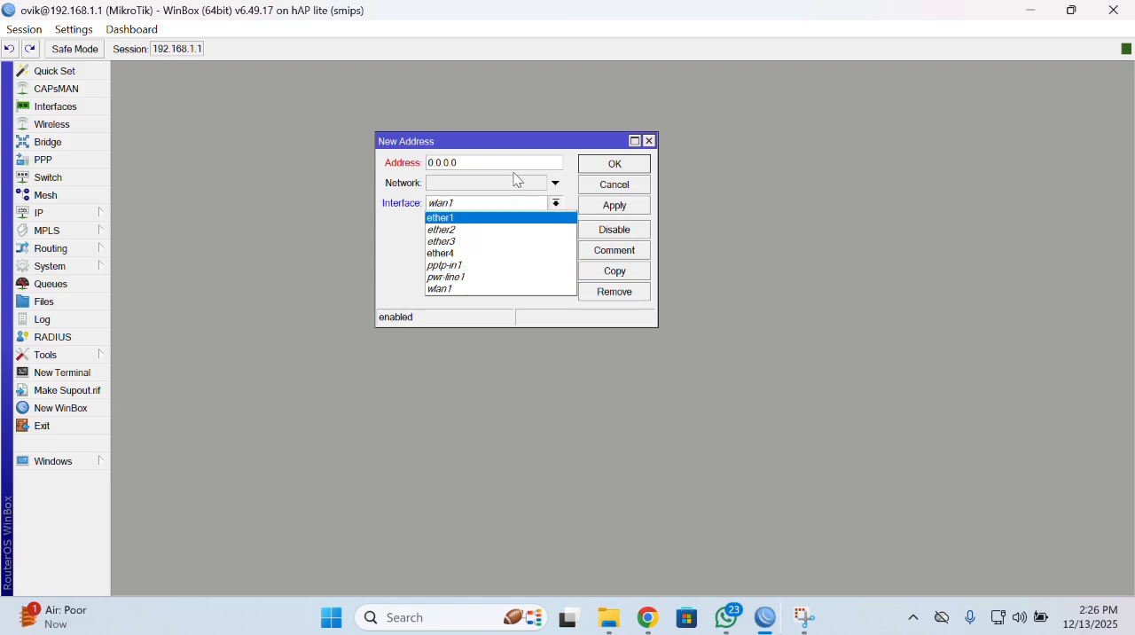
{"action": "left_click", "coordinate": [889, 189]}
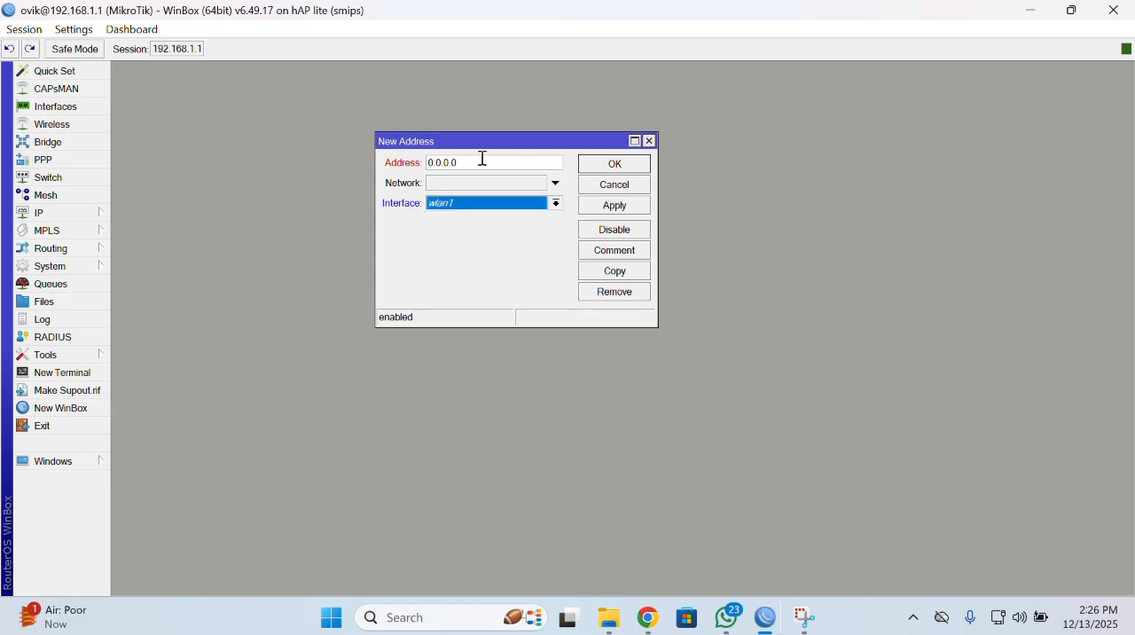
{"action": "left_click", "coordinate": [649, 140]}
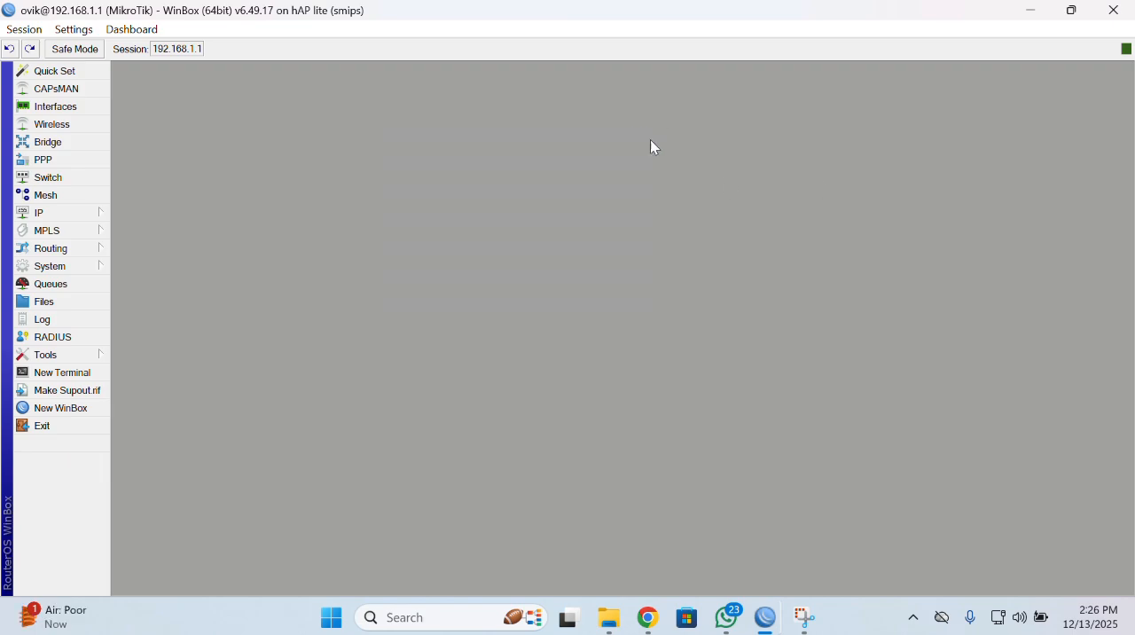
Review the IP addresses assigned to the router's interfaces and close the address list.
{"action": "left_click", "coordinate": [59, 214]}
{"action": "left_click", "coordinate": [159, 195]}
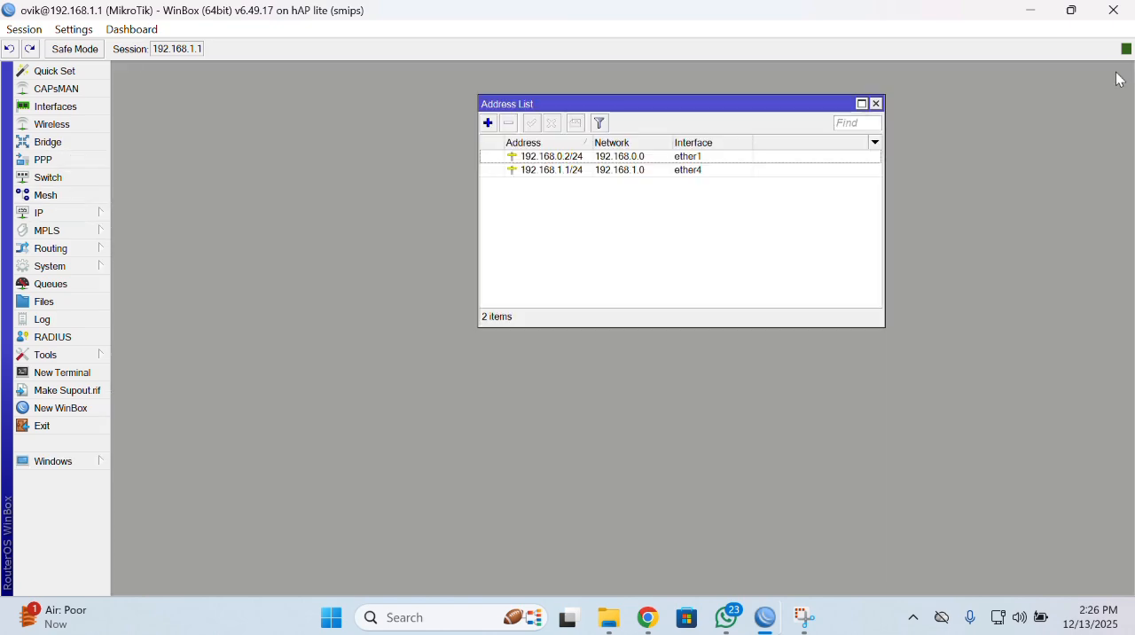
{"action": "left_click", "coordinate": [1114, 70]}
{"action": "left_click", "coordinate": [876, 103]}
Inspect the settings of the default route 0.0.0.0/0 in the IP route list, leaving them unedited.
{"action": "left_click", "coordinate": [42, 212]}
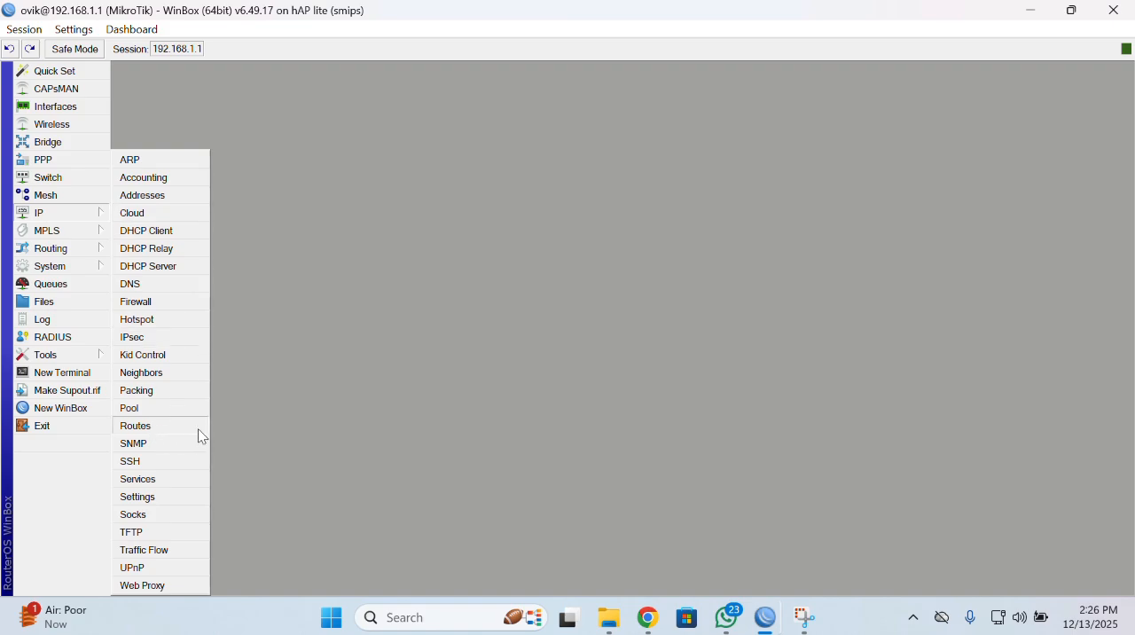
{"action": "left_click", "coordinate": [174, 426]}
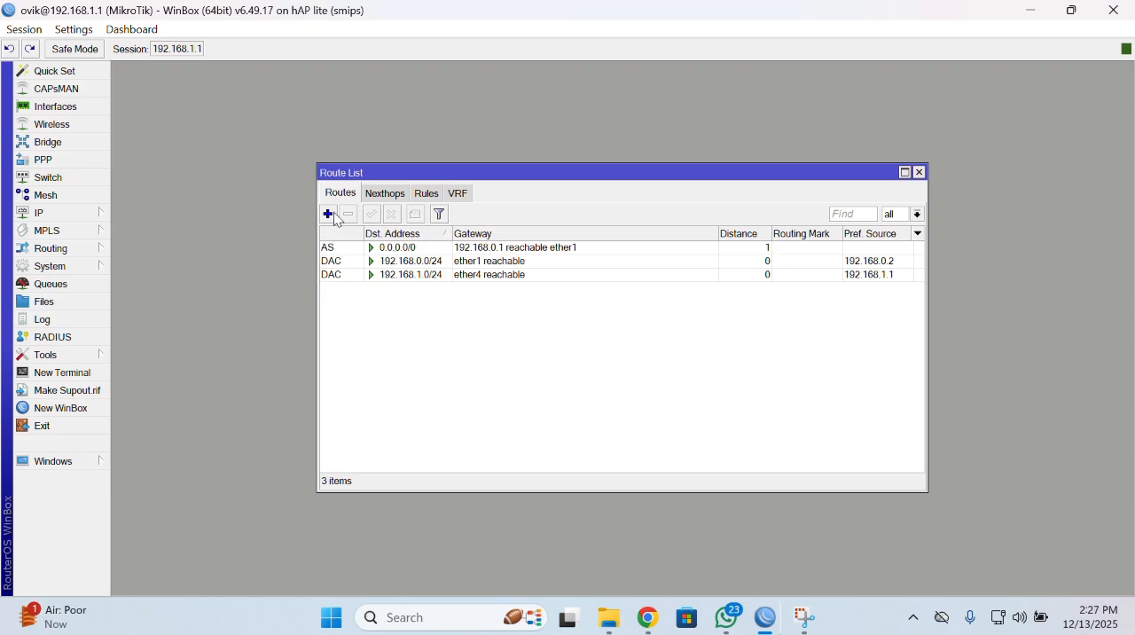
{"action": "double_click", "coordinate": [408, 248]}
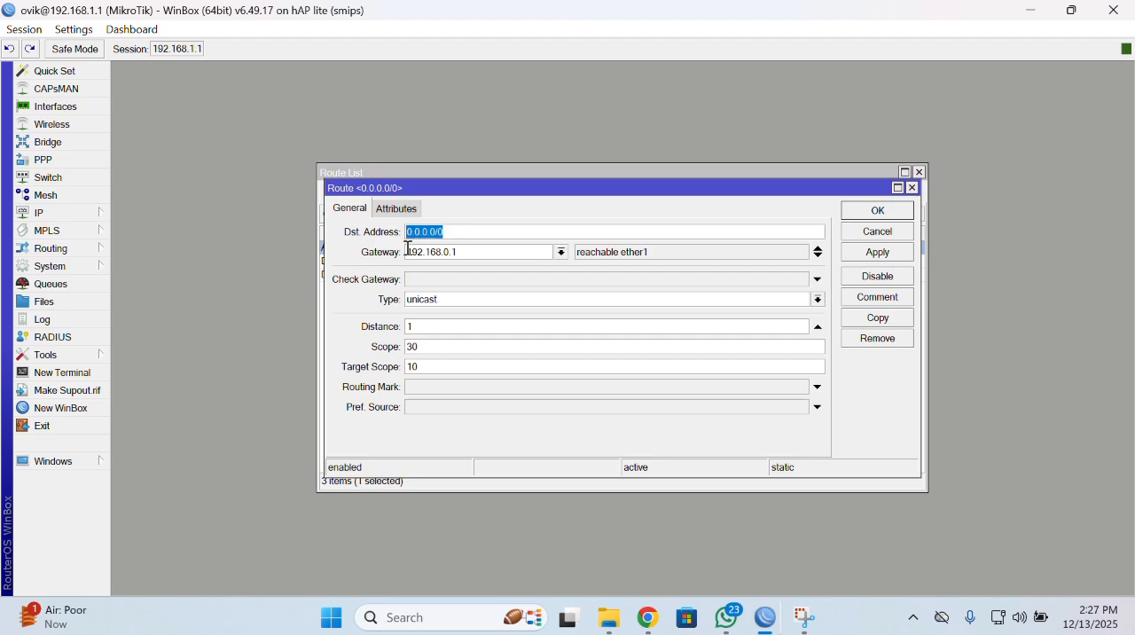
{"action": "left_click_drag", "start_coordinate": [563, 190], "coordinate": [559, 178]}
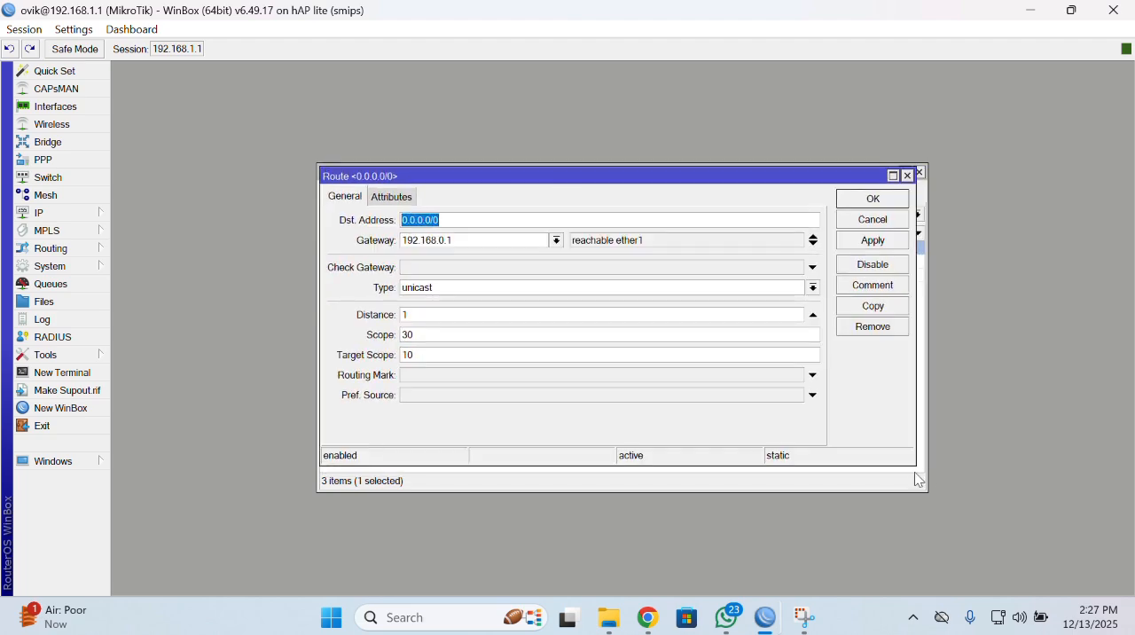
{"action": "left_click_drag", "start_coordinate": [909, 462], "coordinate": [921, 489]}
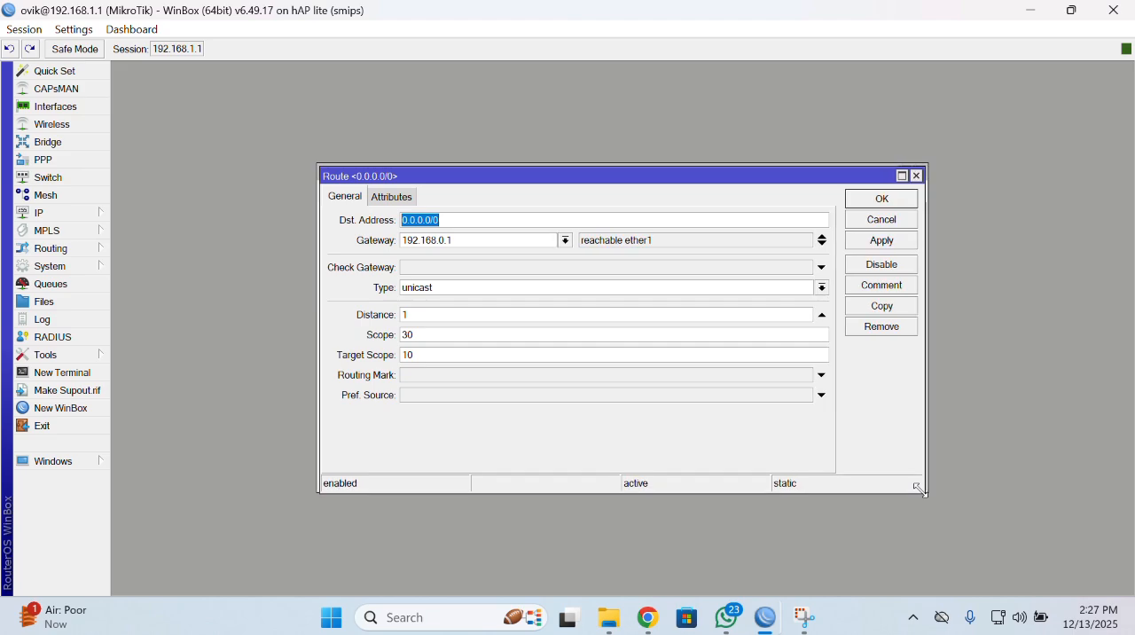
{"action": "left_click", "coordinate": [916, 176]}
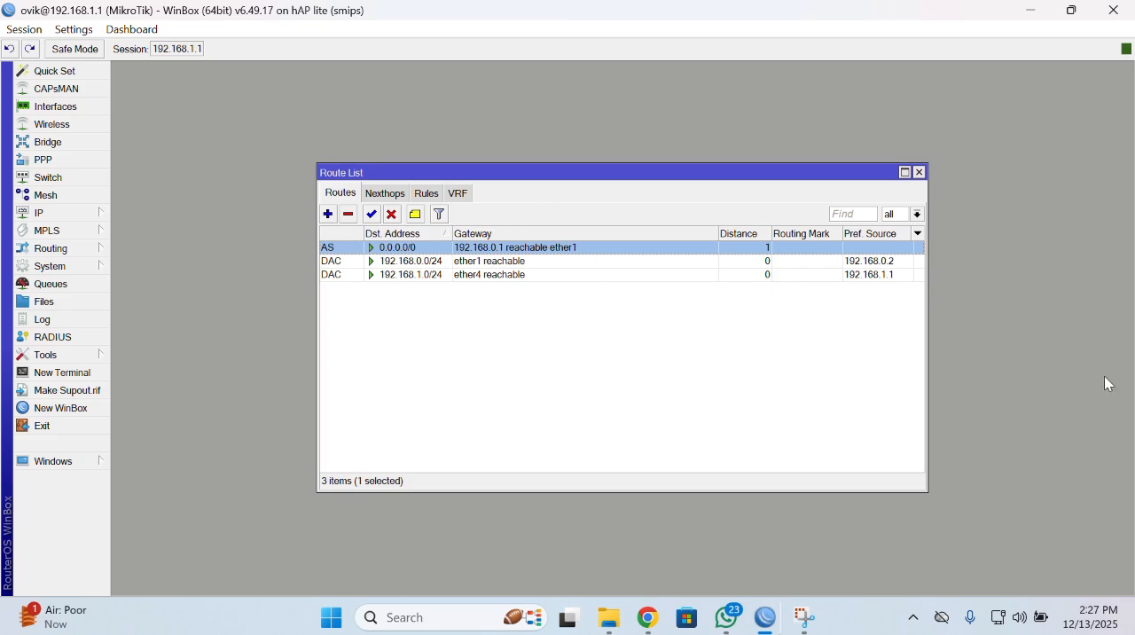
{"action": "left_click", "coordinate": [919, 173]}
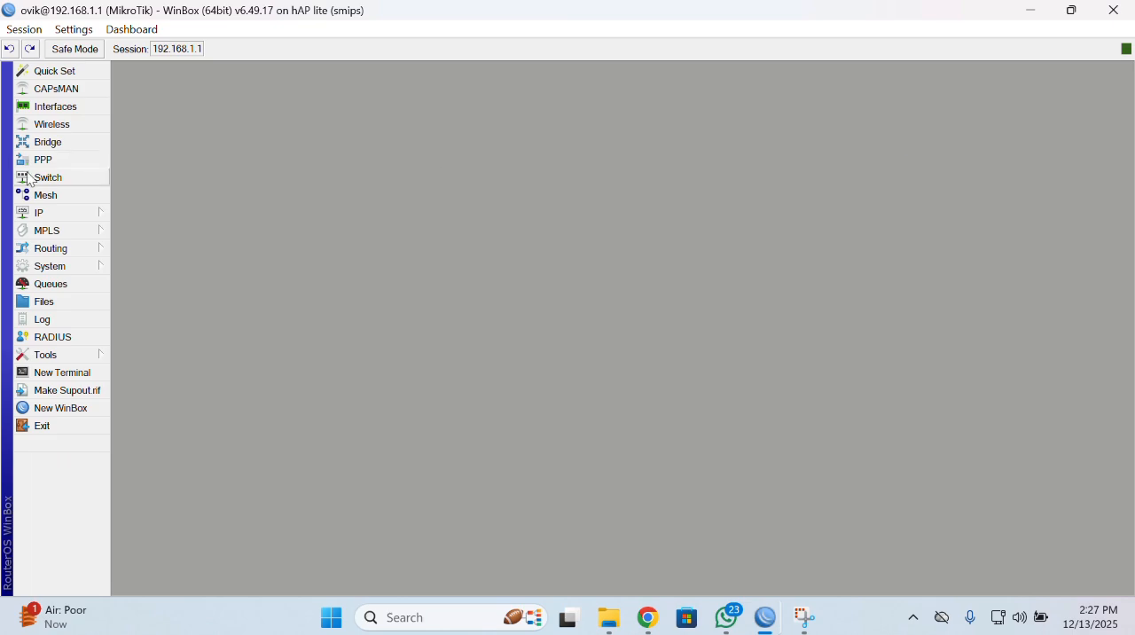
Check the router's IP DNS settings and close them.
{"action": "left_click", "coordinate": [48, 218]}
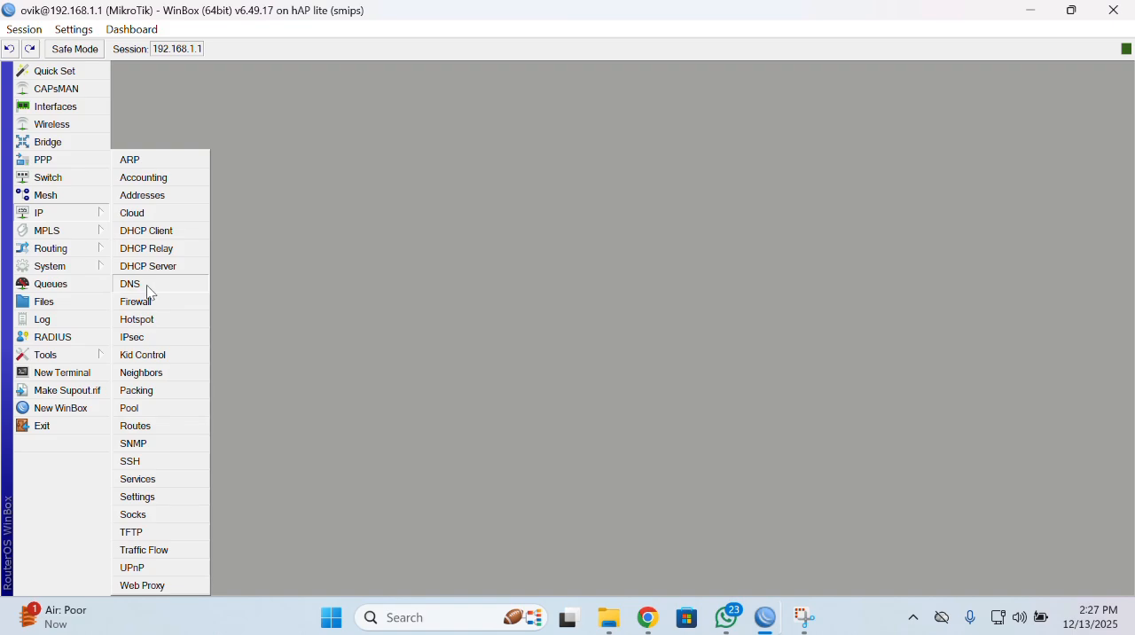
{"action": "left_click", "coordinate": [148, 288]}
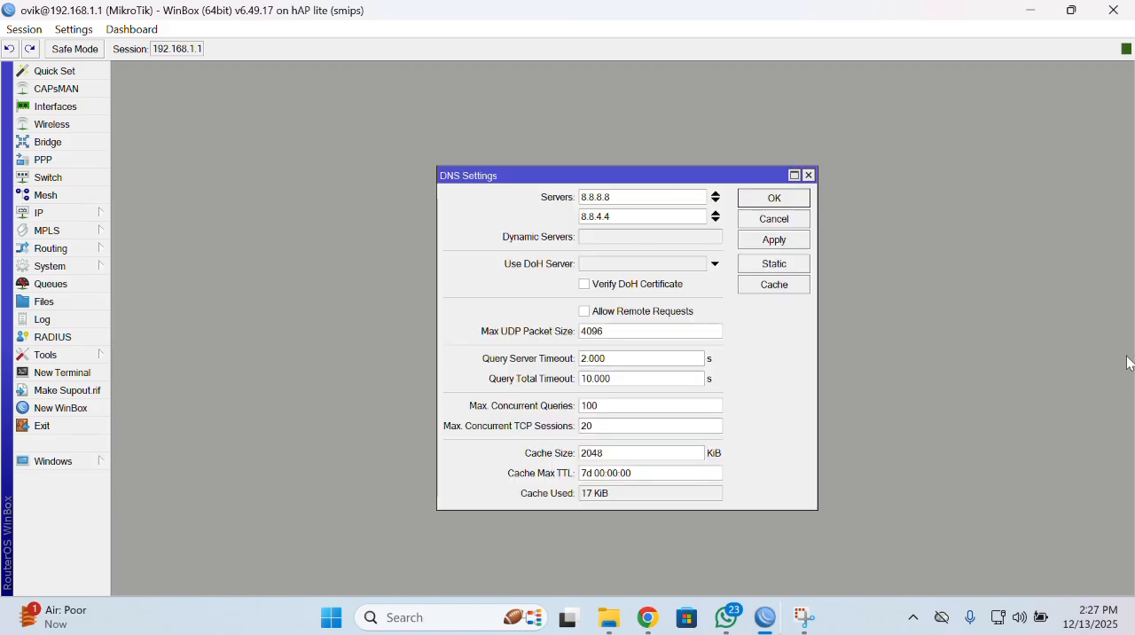
{"action": "left_click", "coordinate": [807, 176]}
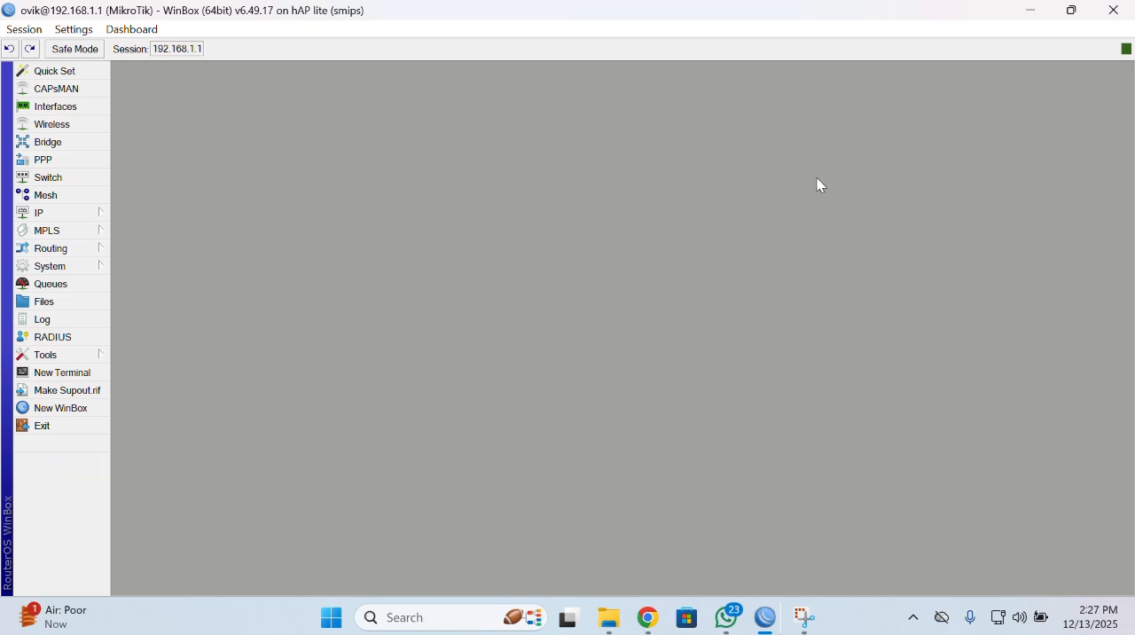
Start the Hotspot Setup on interface ether4, accepting local network address 192.168.1.1/24 with Masquerade Network enabled.
{"action": "left_click", "coordinate": [57, 218]}
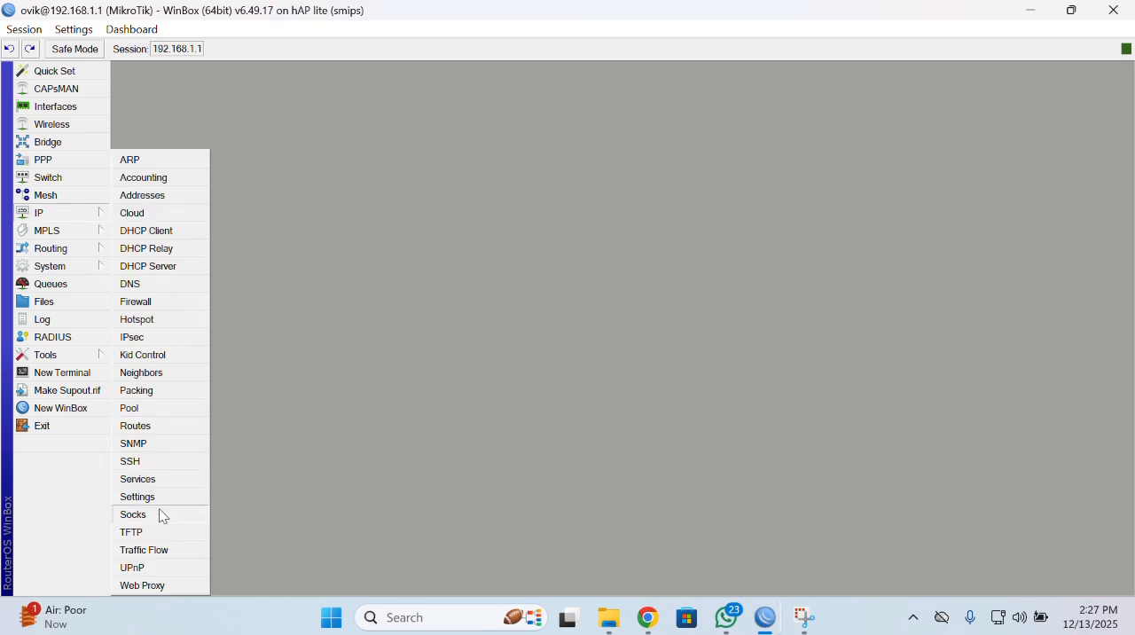
{"action": "left_click", "coordinate": [203, 323]}
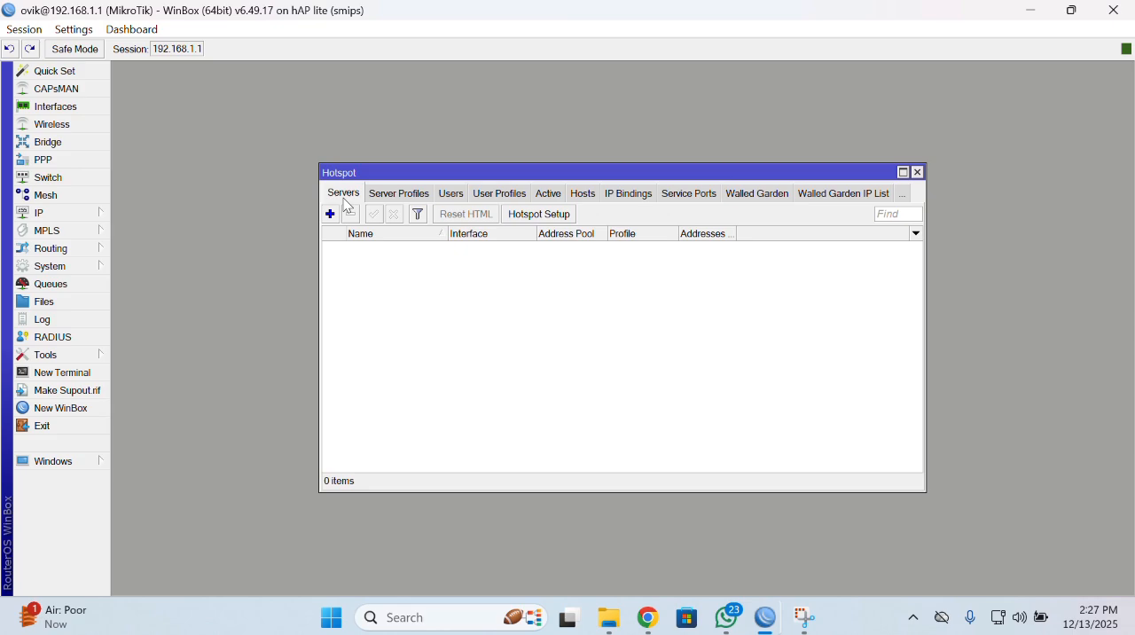
{"action": "left_click", "coordinate": [568, 220]}
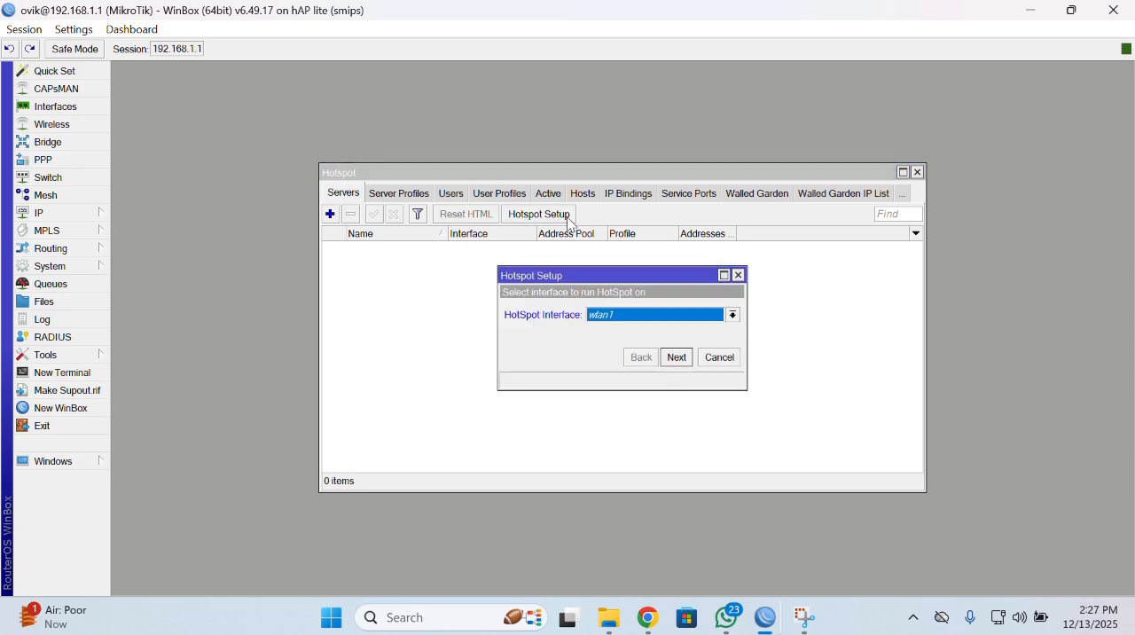
{"action": "left_click", "coordinate": [733, 316]}
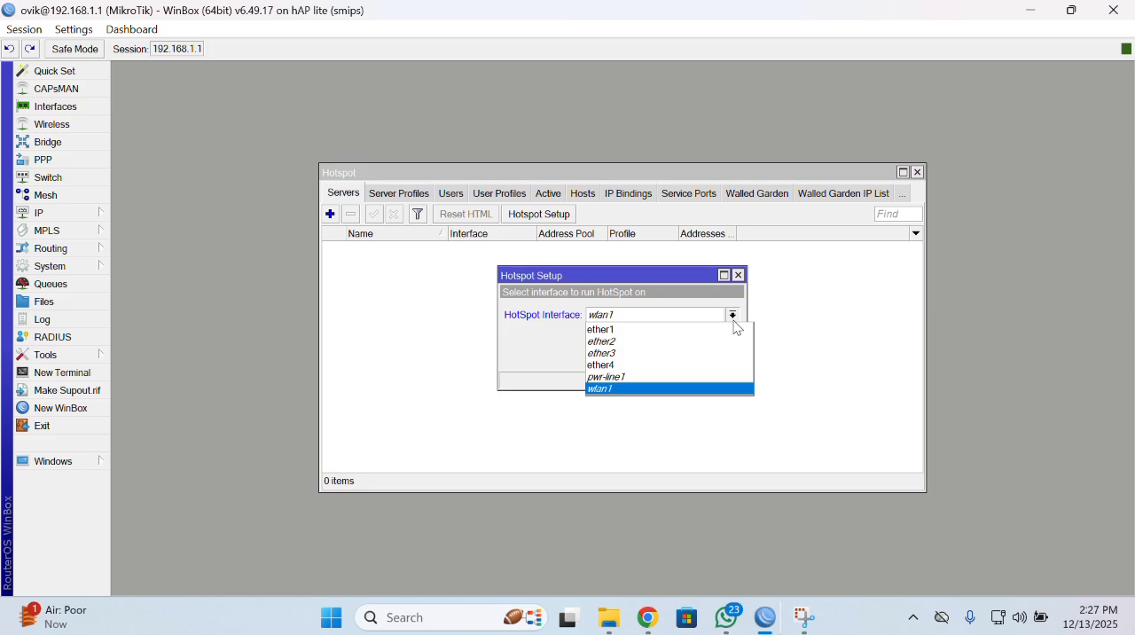
{"action": "left_click", "coordinate": [637, 365]}
{"action": "left_click", "coordinate": [675, 357]}
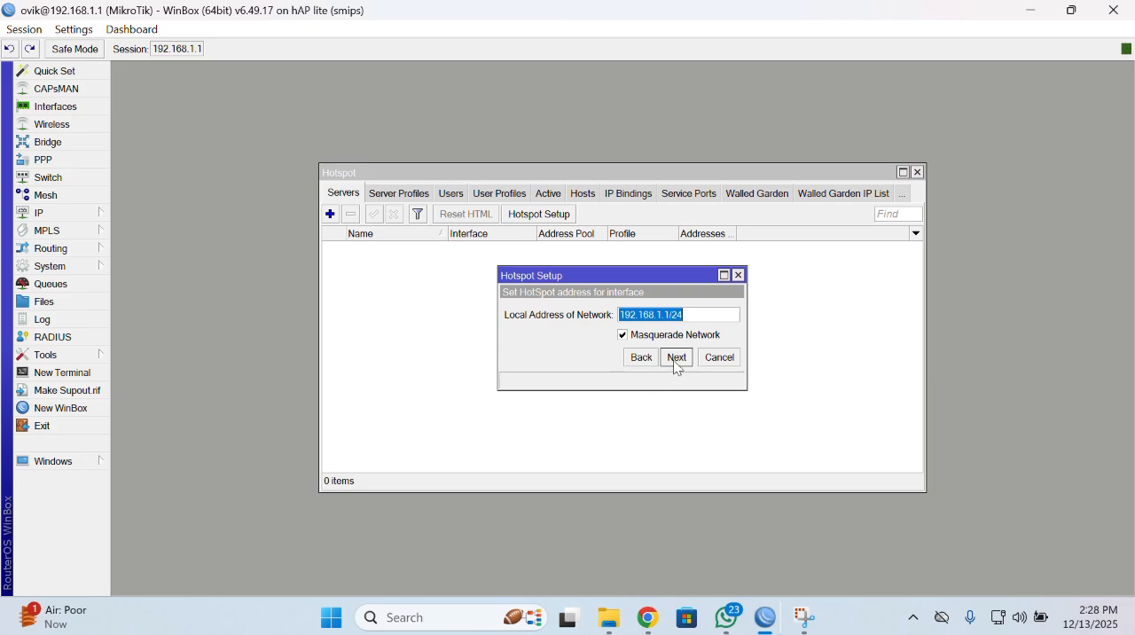
{"action": "left_click", "coordinate": [676, 359]}
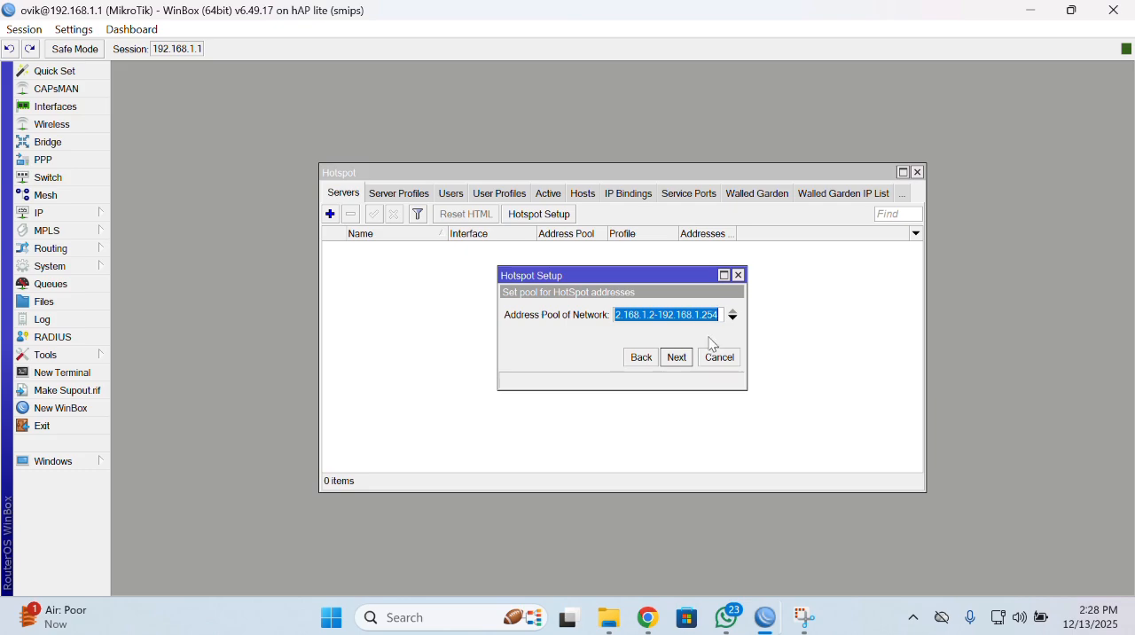
Set the hotspot address pool to 192.168.1.10-192.168.1.20 and continue the setup.
{"action": "left_click", "coordinate": [653, 317]}
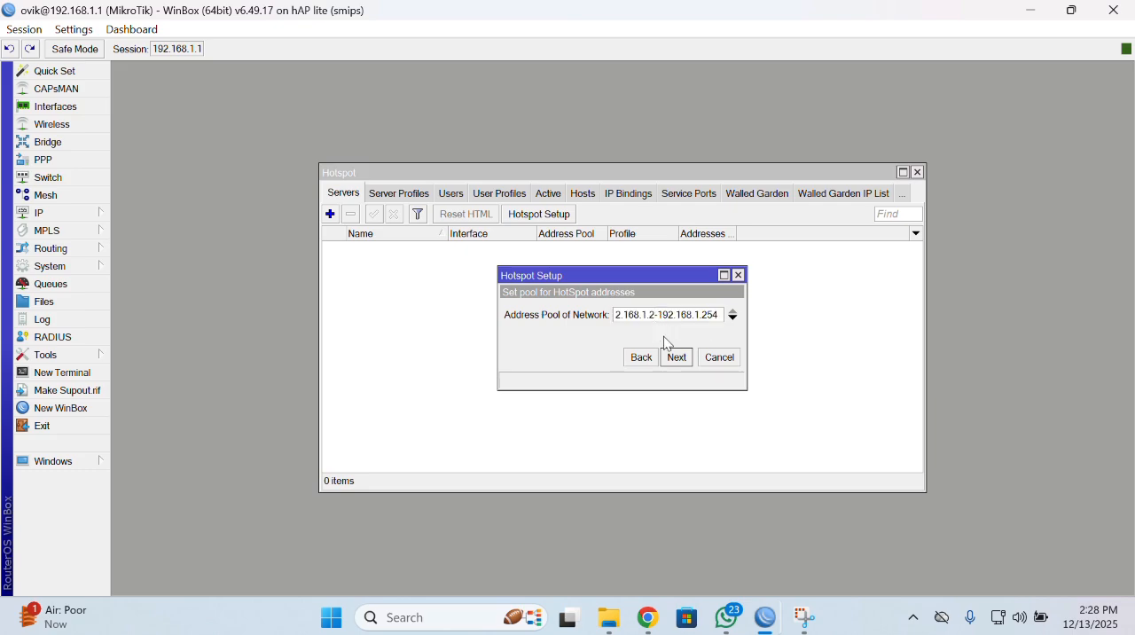
{"action": "key", "text": "BackSpace"}
{"action": "type", "text": "10"}
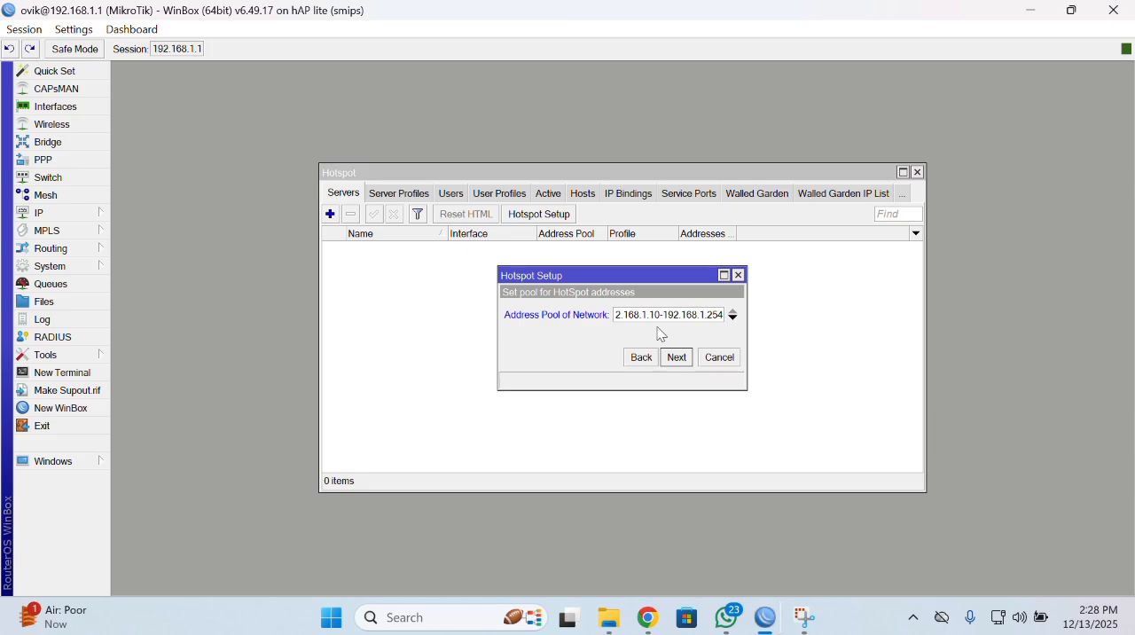
{"action": "left_click", "coordinate": [720, 314]}
{"action": "key", "text": "Right"}
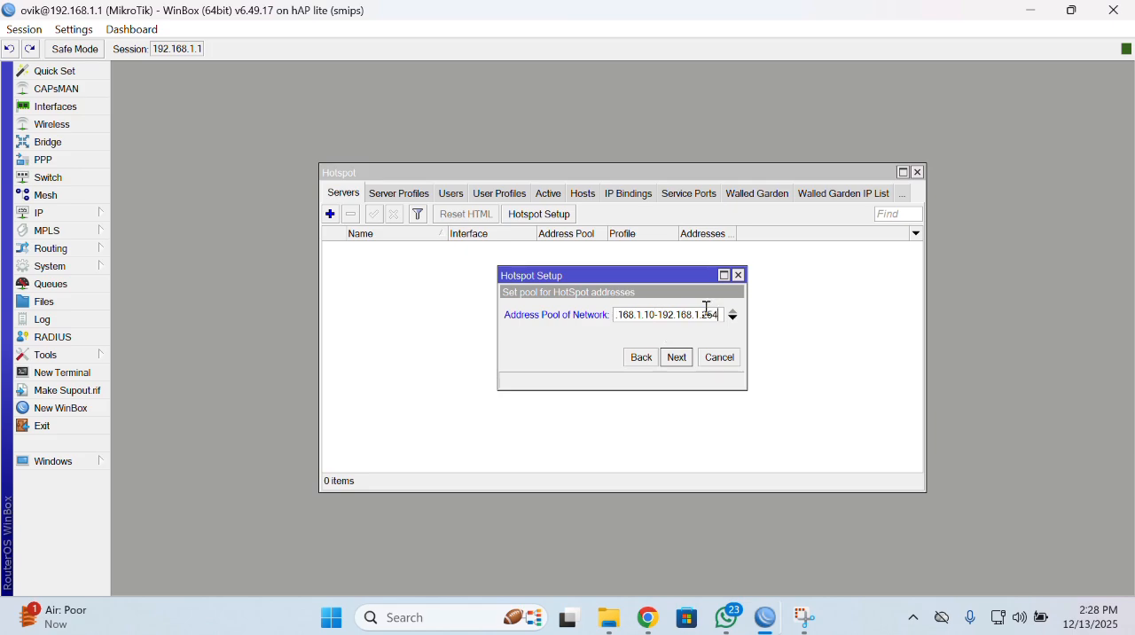
{"action": "key", "text": "BackSpace"}
{"action": "key", "text": "BackSpace"}
{"action": "type", "text": "0"}
{"action": "left_click", "coordinate": [676, 357]}
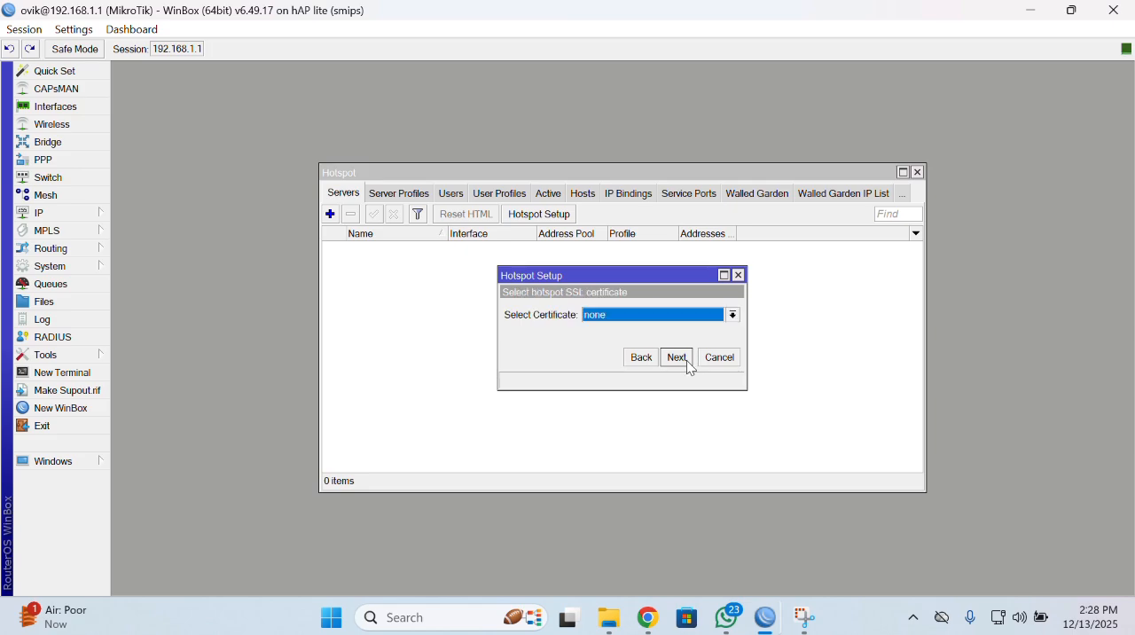
Accept no SSL certificate, SMTP server 0.0.0.0 and DNS servers 8.8.8.8 and 8.8.4.4 for the hotspot.
{"action": "left_click", "coordinate": [729, 317]}
{"action": "left_click", "coordinate": [676, 359]}
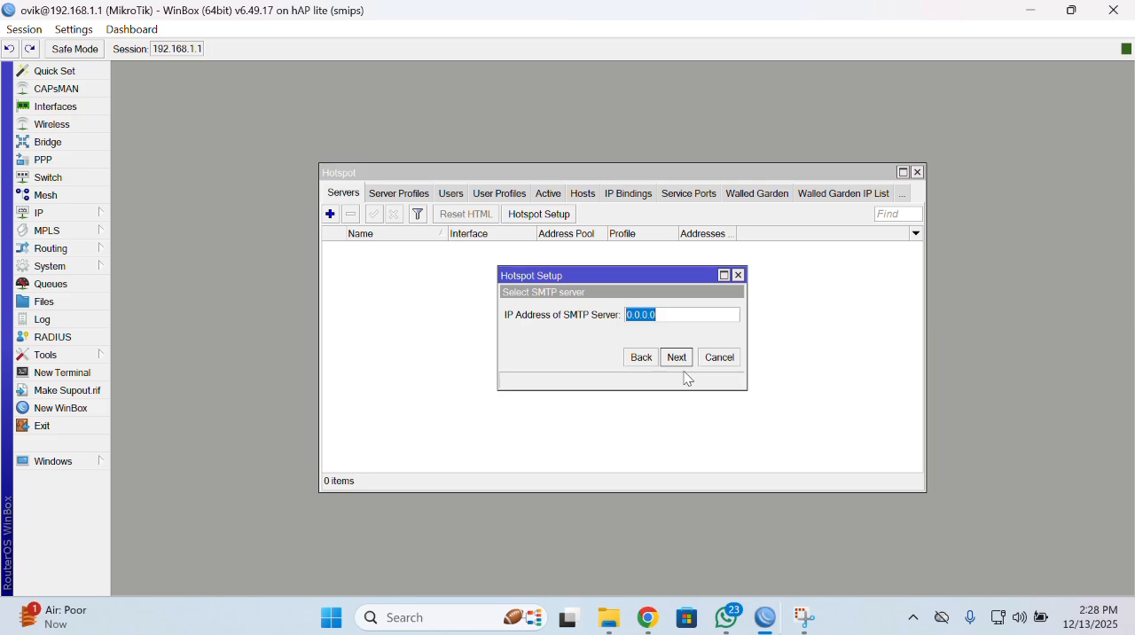
{"action": "left_click", "coordinate": [685, 362]}
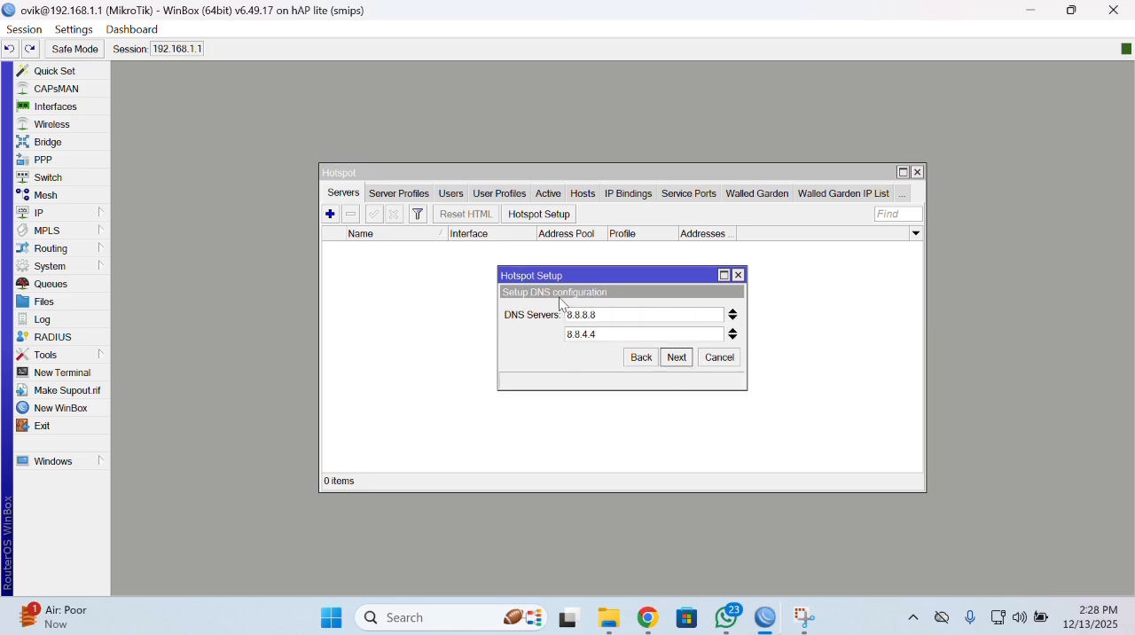
{"action": "left_click", "coordinate": [678, 360]}
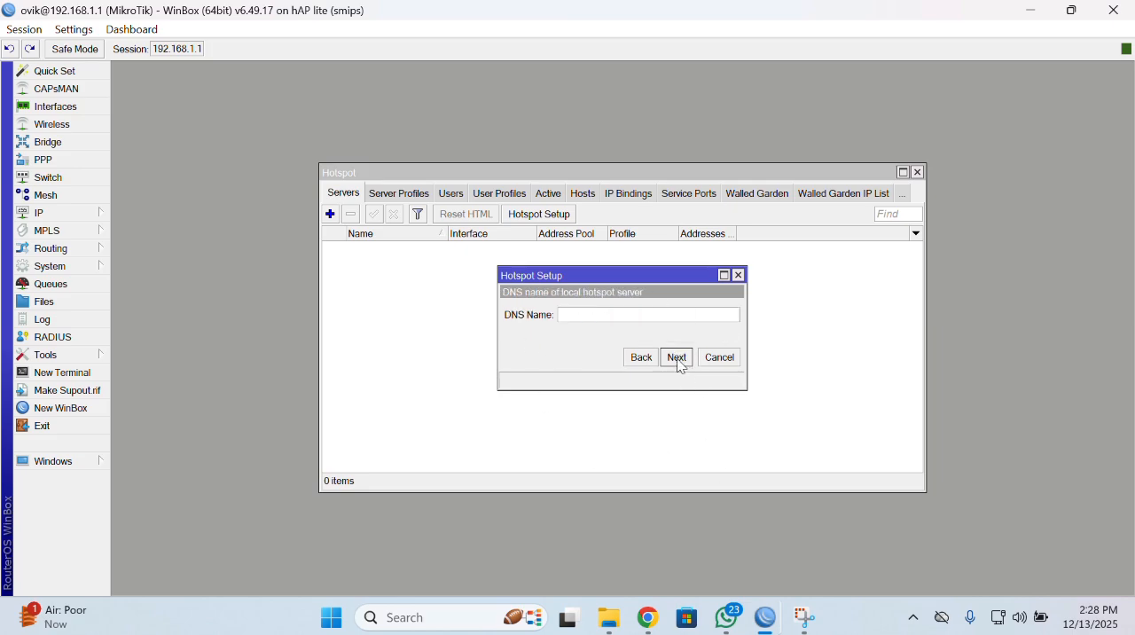
Enter the owner's full name as one lowercase word followed by .com as the hotspot server's DNS name.
{"action": "left_click", "coordinate": [621, 317]}
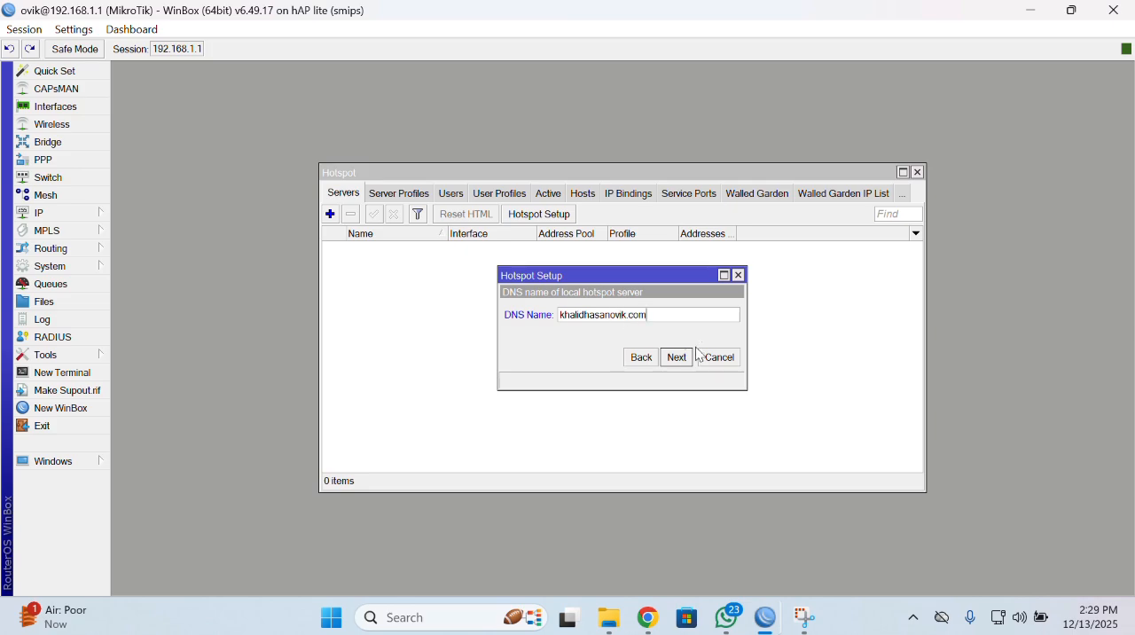
Create the local hotspot user with the owner's lowercase nickname as user name and enter the user's password to complete the setup.
{"action": "left_click", "coordinate": [676, 357]}
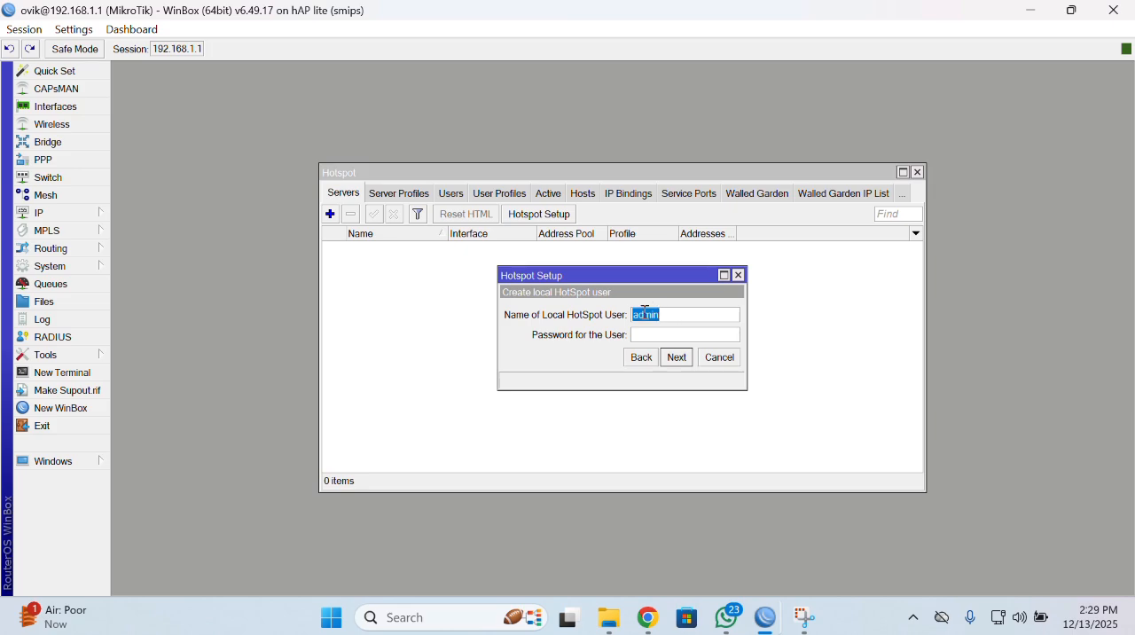
{"action": "type", "text": "ovik"}
{"action": "left_click", "coordinate": [697, 335]}
{"action": "left_click", "coordinate": [681, 362]}
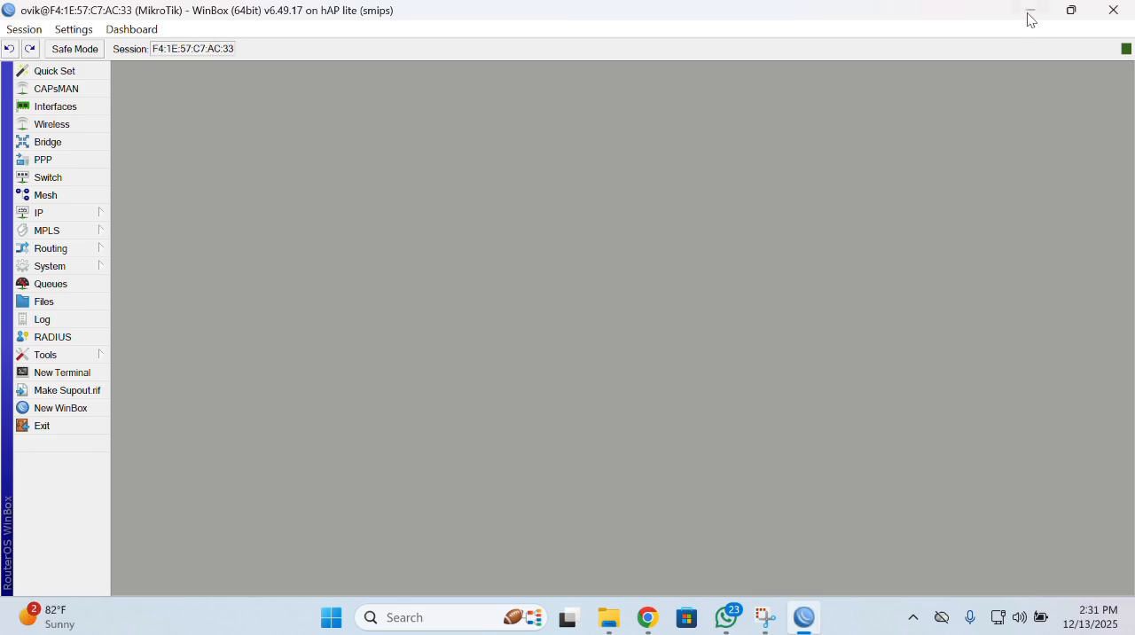
Switch to Chrome and search Google for "hjh" to test internet access before logging in to the hotspot.
{"action": "left_click", "coordinate": [1028, 12]}
{"action": "left_click", "coordinate": [648, 615]}
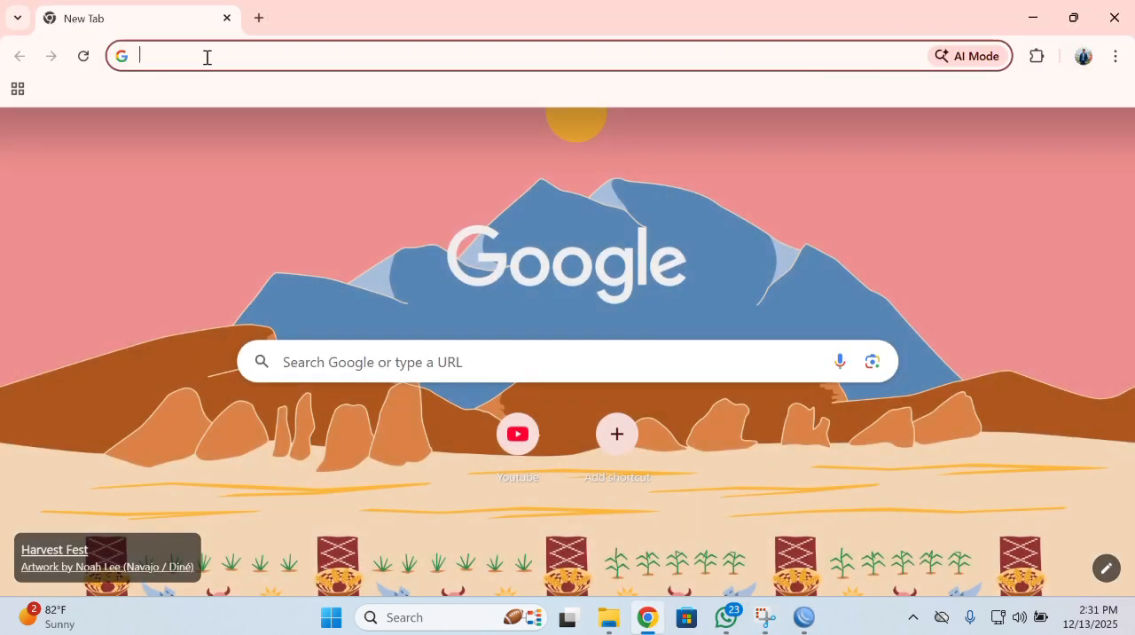
{"action": "type", "text": "hjhj"}
{"action": "key", "text": "BackSpace"}
{"action": "key", "text": "Return"}
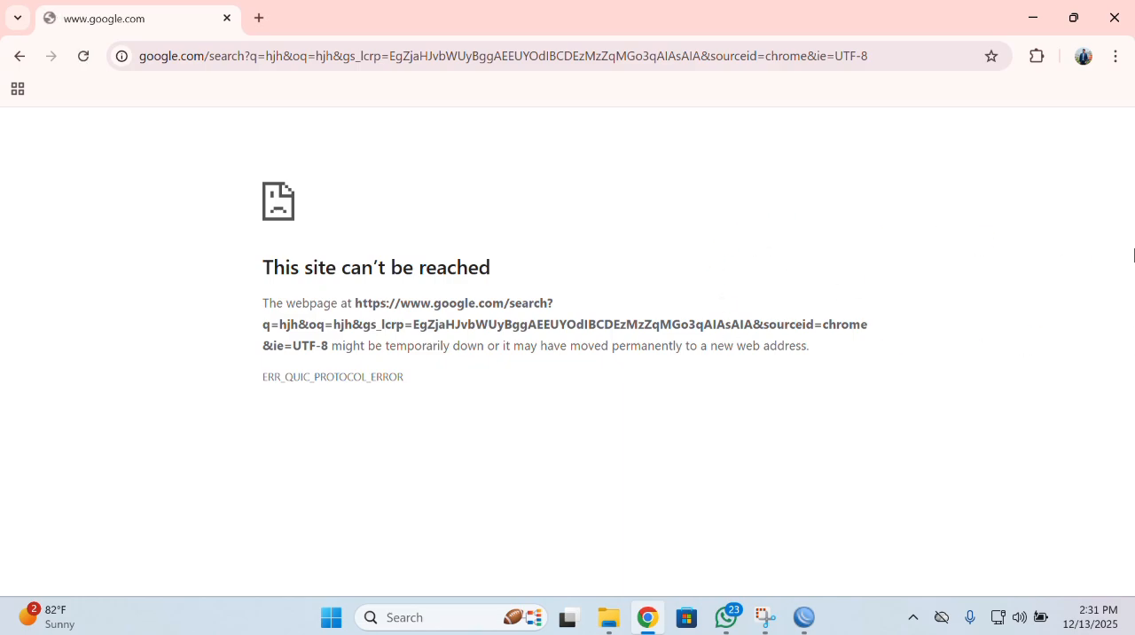
Open the hotspot server's DNS name, the owner's full name as one lowercase word followed by .com, in a new browser tab.
{"action": "left_click", "coordinate": [259, 17]}
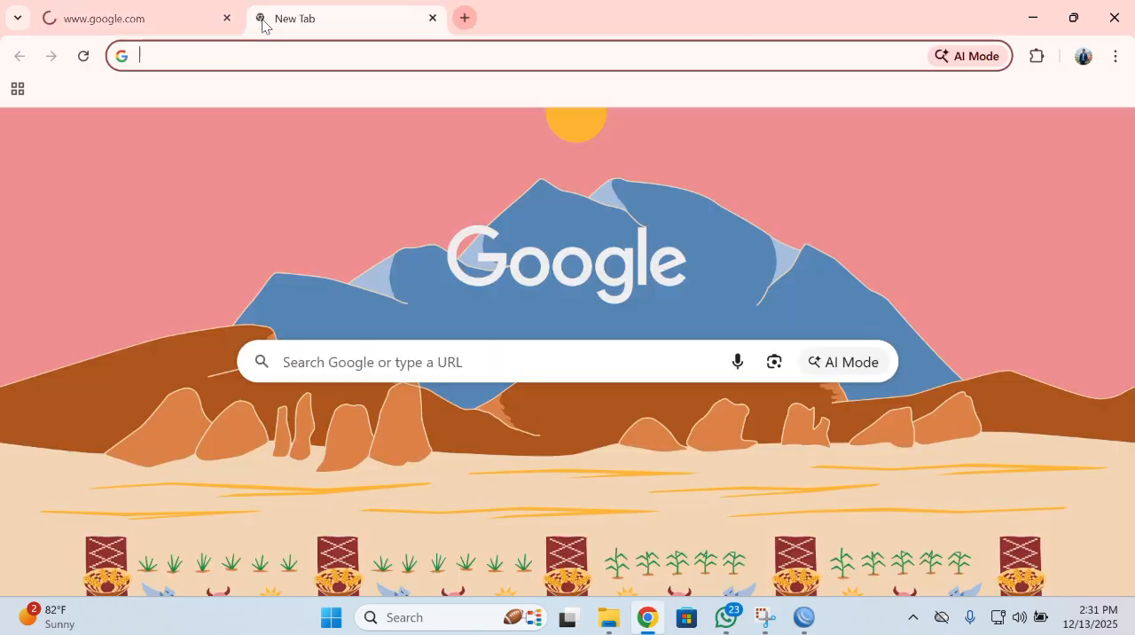
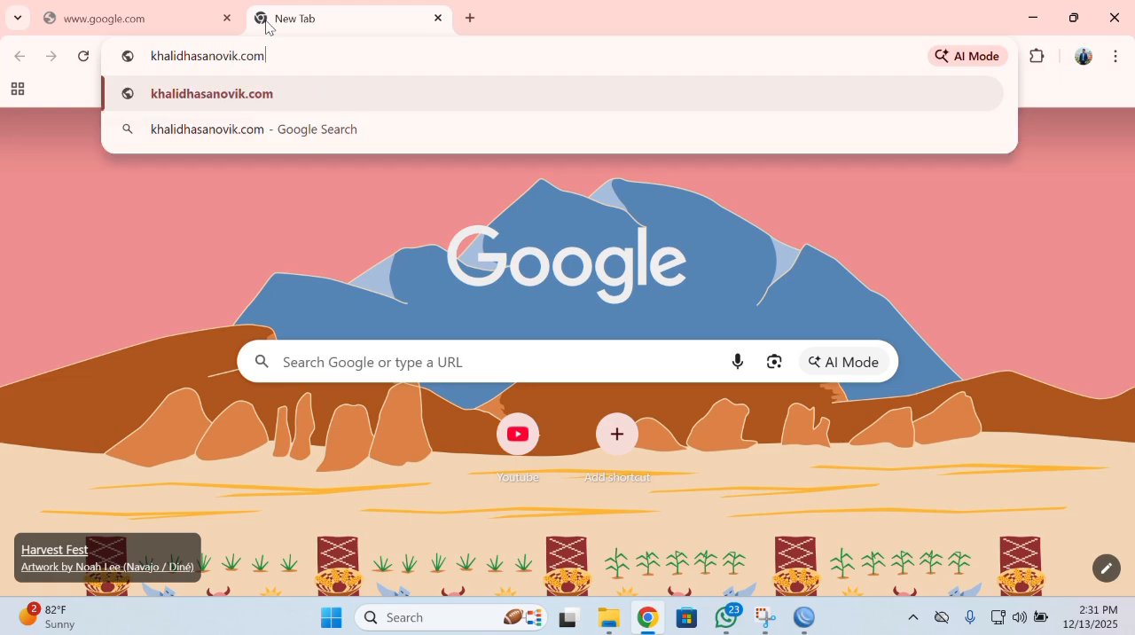
{"action": "left_click", "coordinate": [240, 95]}
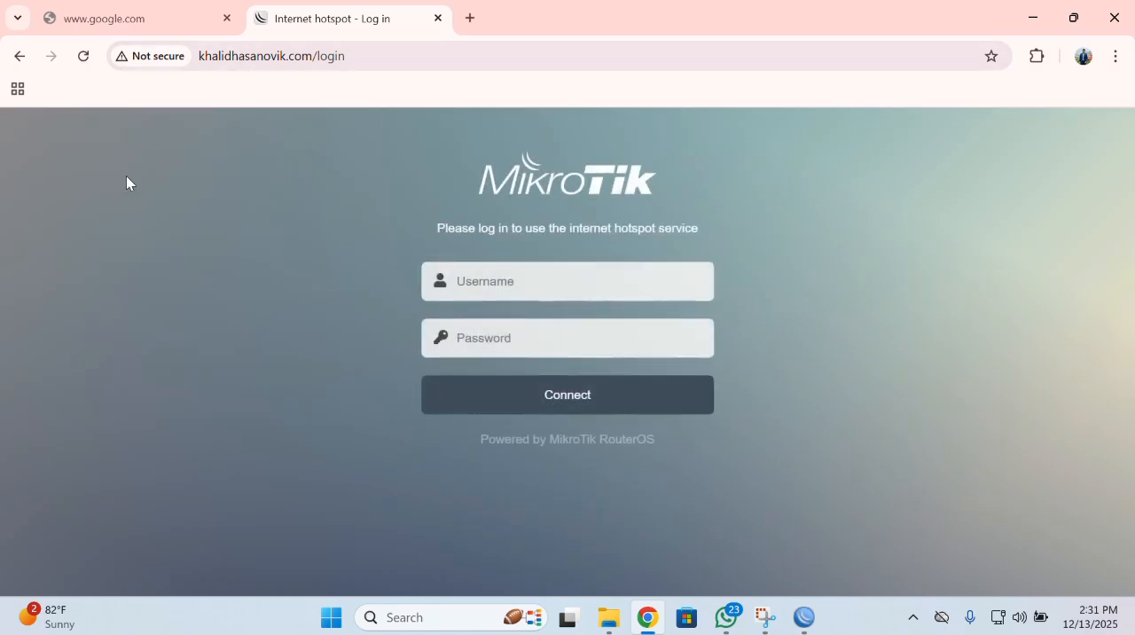
Log in to the hotspot with the owner's nickname as username and the account password, and refuse to save the password in the browser.
{"action": "left_click", "coordinate": [499, 286]}
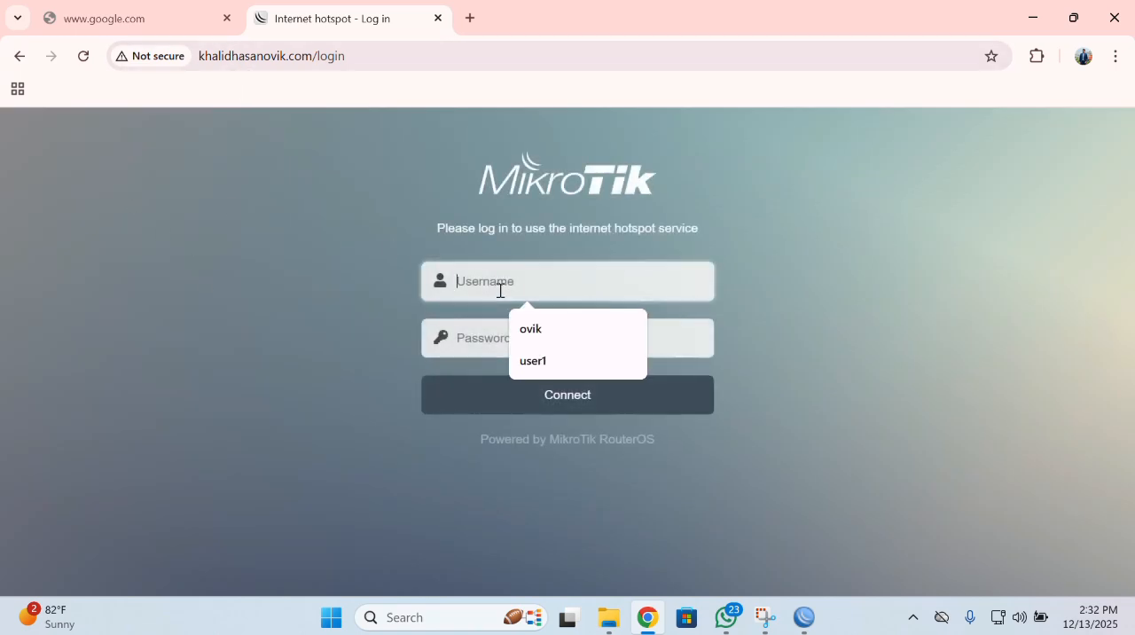
{"action": "left_click", "coordinate": [536, 333]}
{"action": "left_click", "coordinate": [514, 335]}
{"action": "type", "text": "o"}
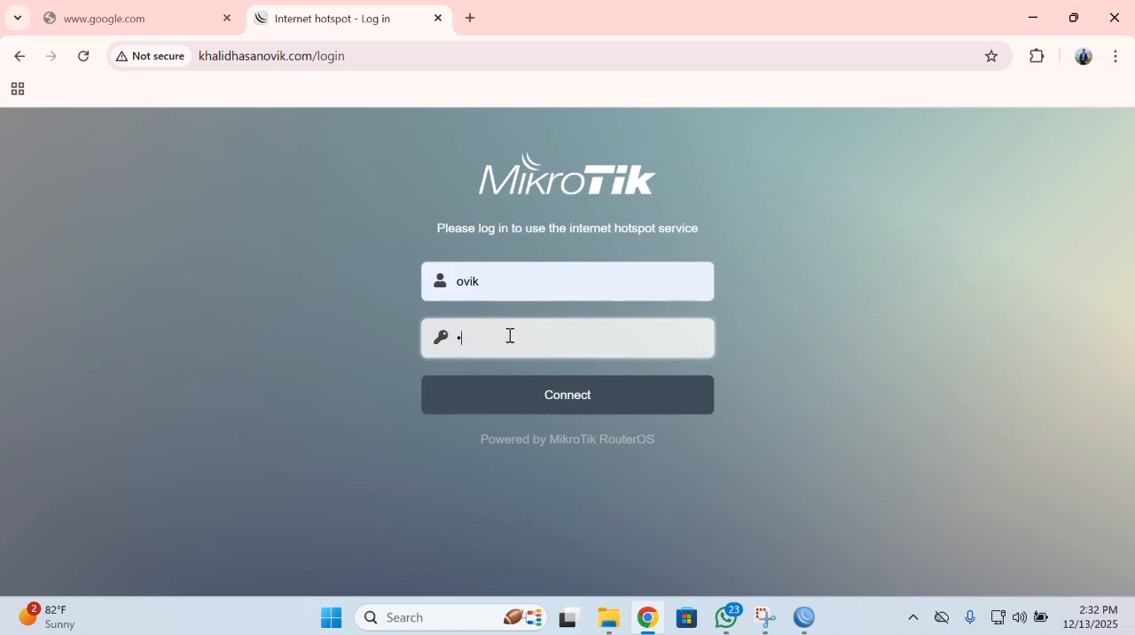
{"action": "type", "text": "vik"}
{"action": "left_click", "coordinate": [607, 409]}
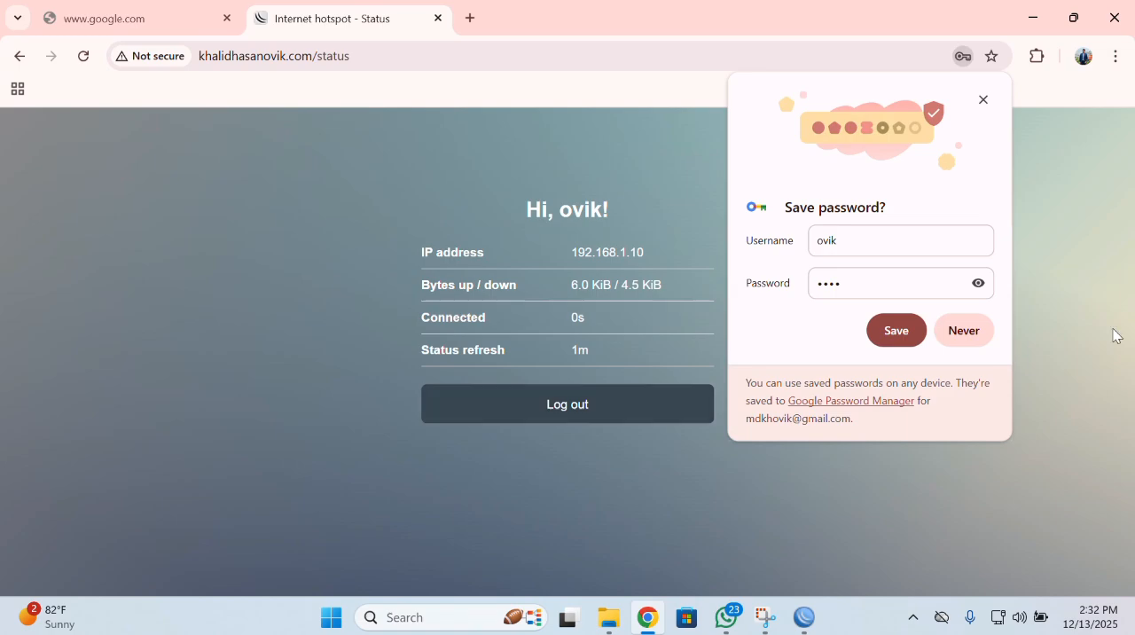
{"action": "left_click", "coordinate": [954, 336]}
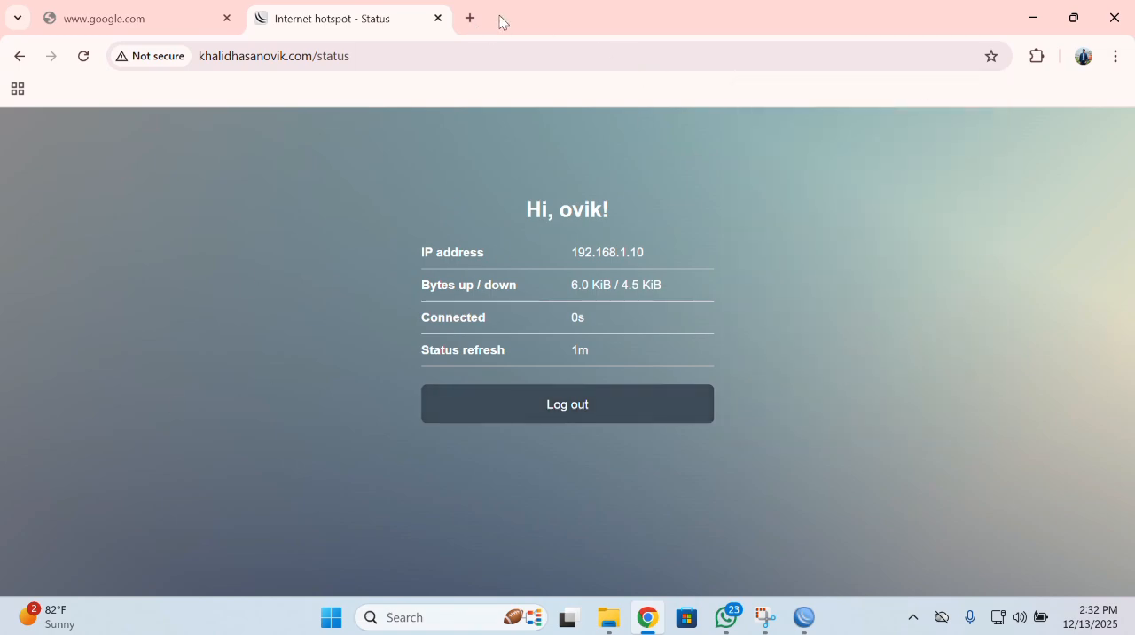
{"action": "left_click", "coordinate": [174, 7]}
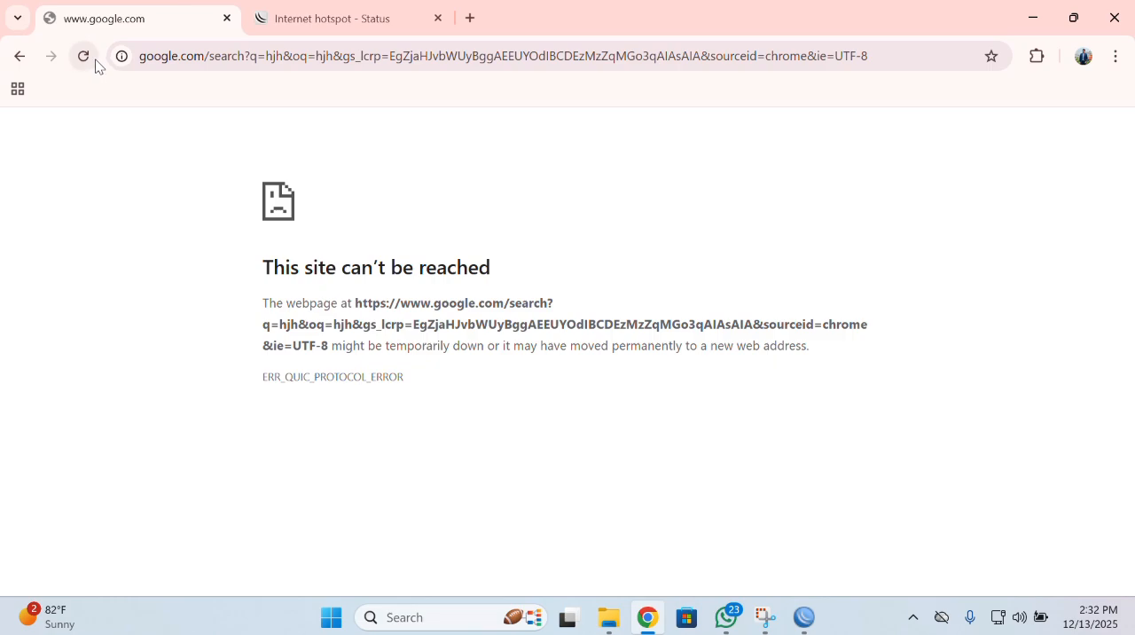
{"action": "left_click", "coordinate": [161, 56]}
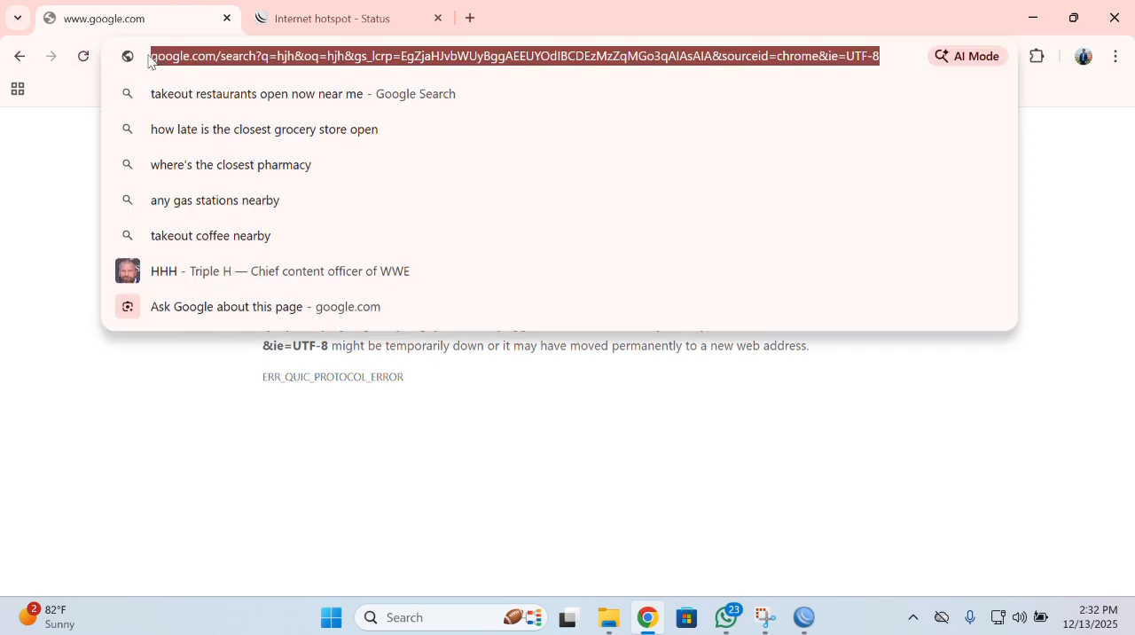
{"action": "key", "text": "Return"}
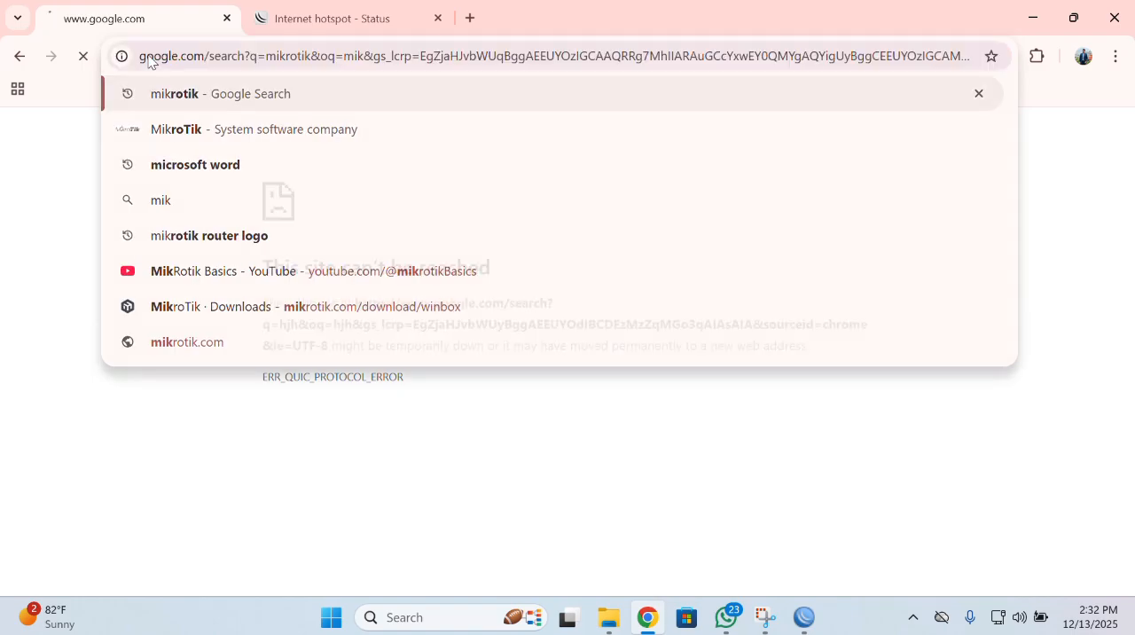